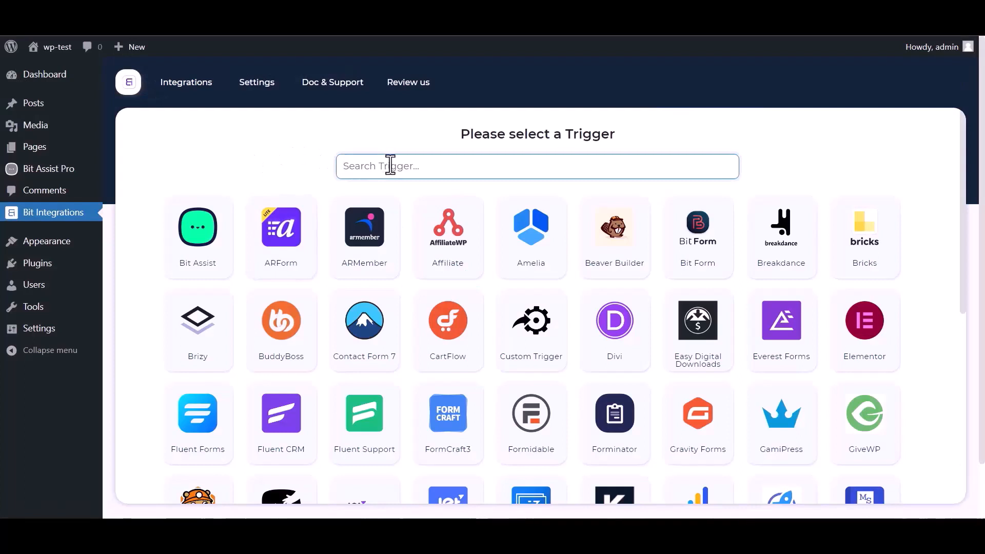
Pick Bit Assist as the trigger, copy its webhook URL and start fetching test data
{"action": "type", "text": "bit"}
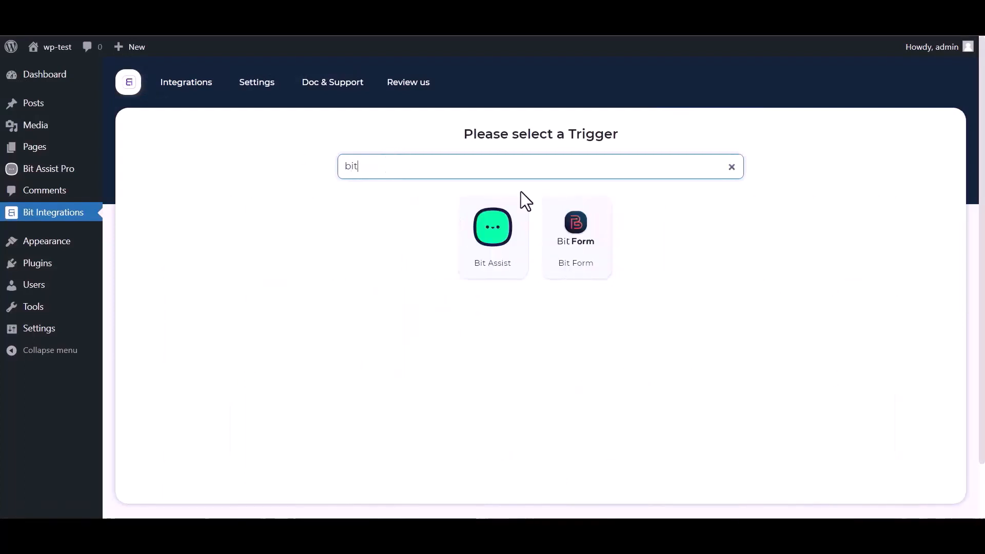
{"action": "left_click", "coordinate": [475, 252]}
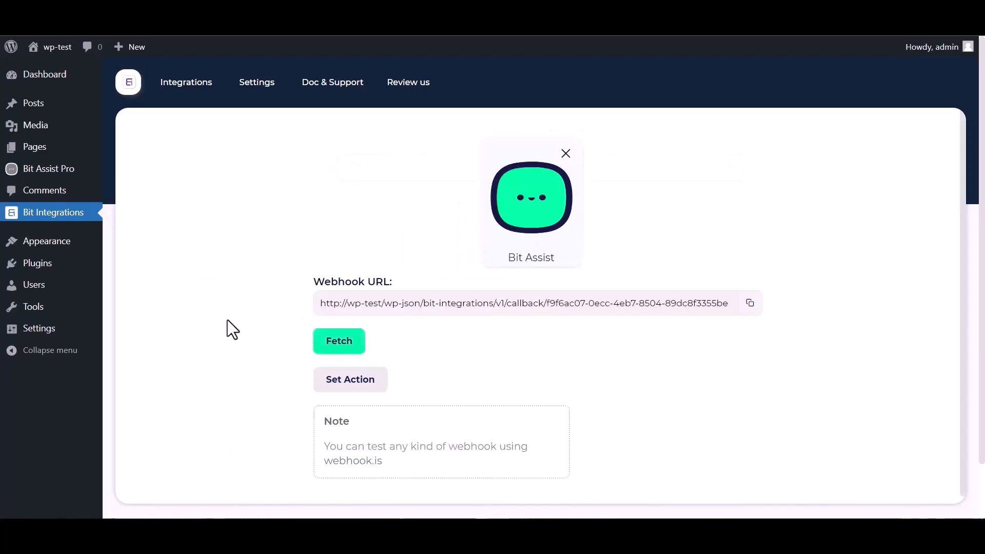
{"action": "left_click", "coordinate": [750, 303]}
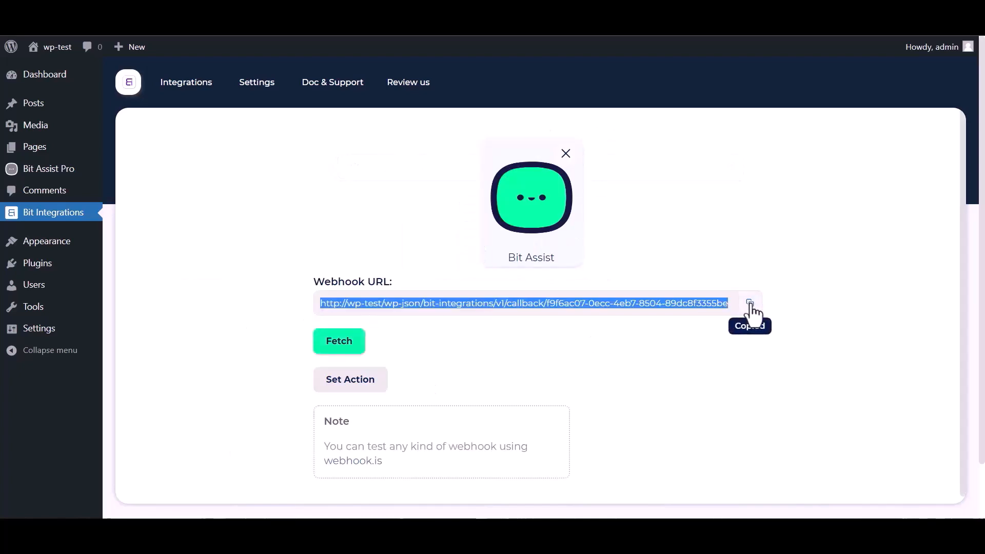
{"action": "left_click", "coordinate": [339, 344]}
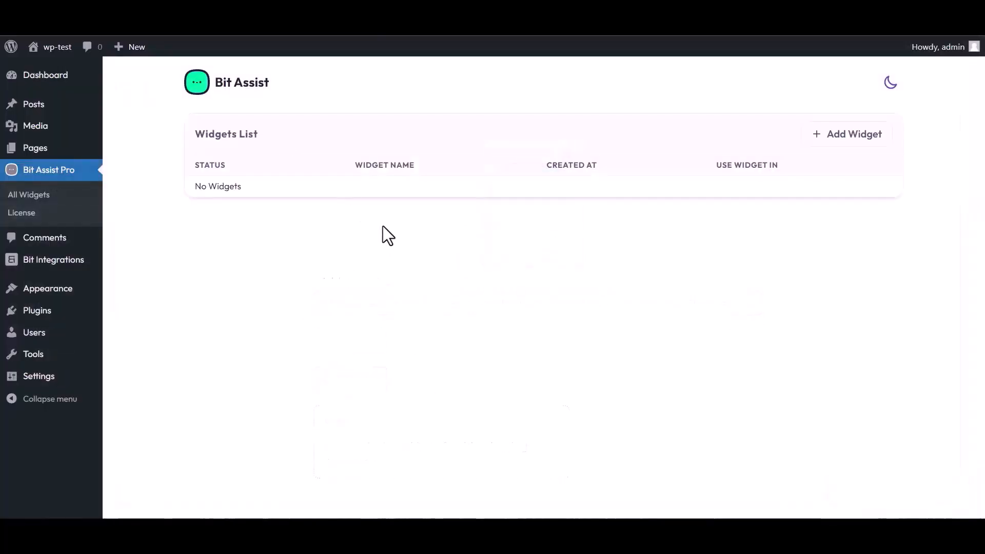
Add a new widget named 'Bit Integrations' and open it in the editor
{"action": "left_click", "coordinate": [850, 141]}
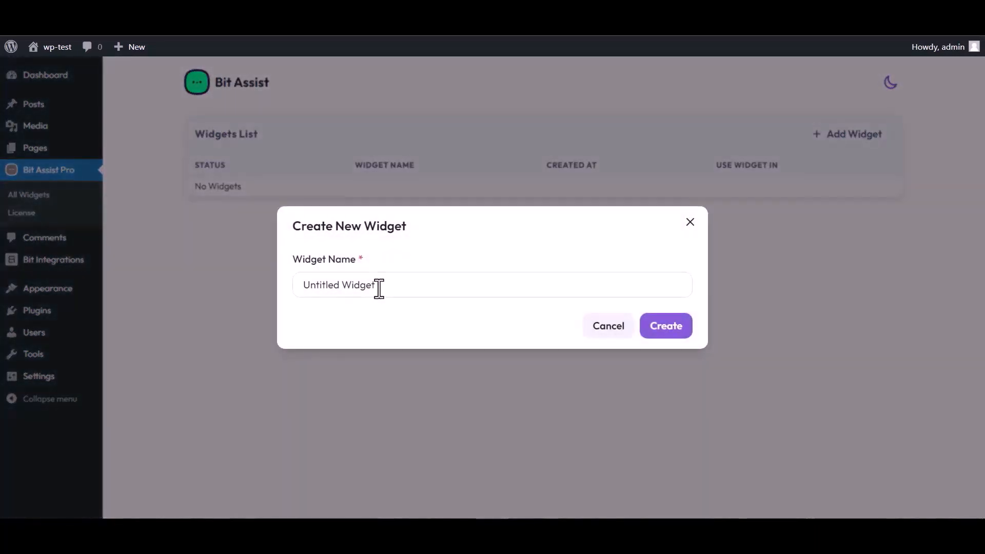
{"action": "triple_click", "coordinate": [380, 284]}
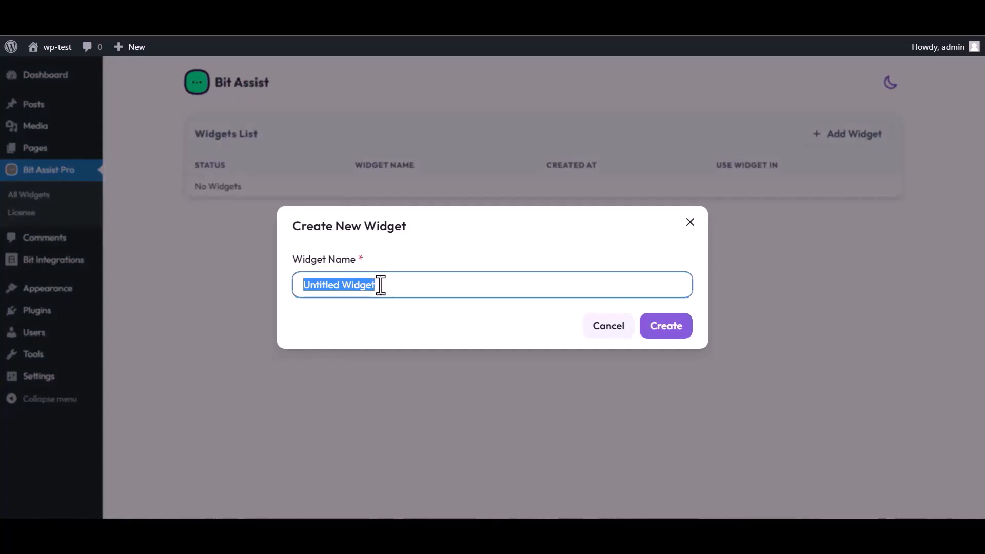
{"action": "type", "text": "Bit Integrations"}
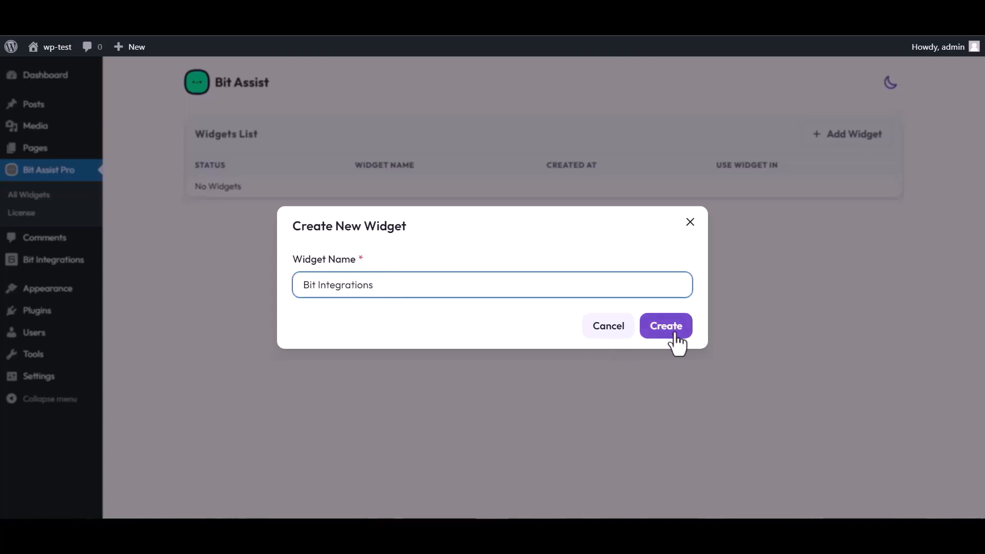
{"action": "left_click", "coordinate": [675, 334]}
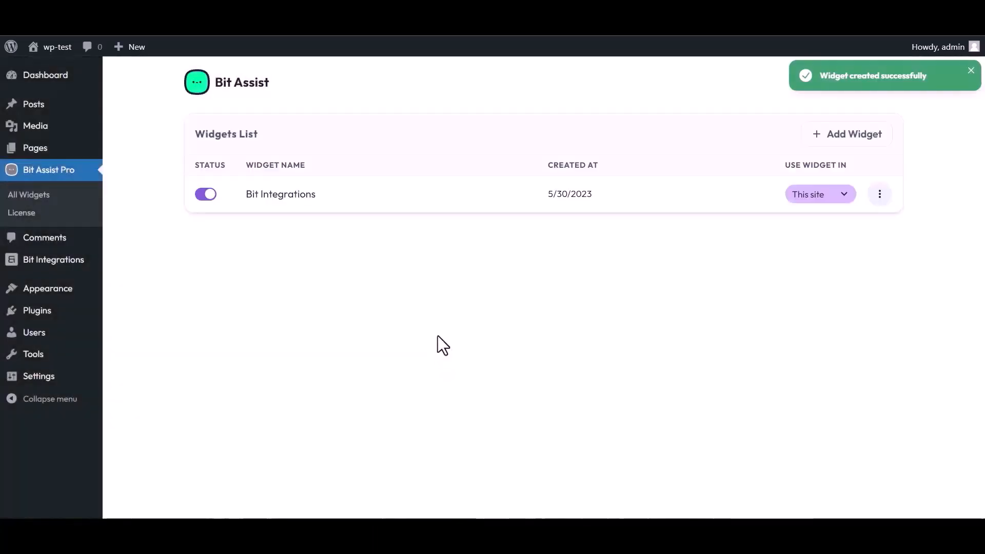
{"action": "left_click", "coordinate": [880, 195]}
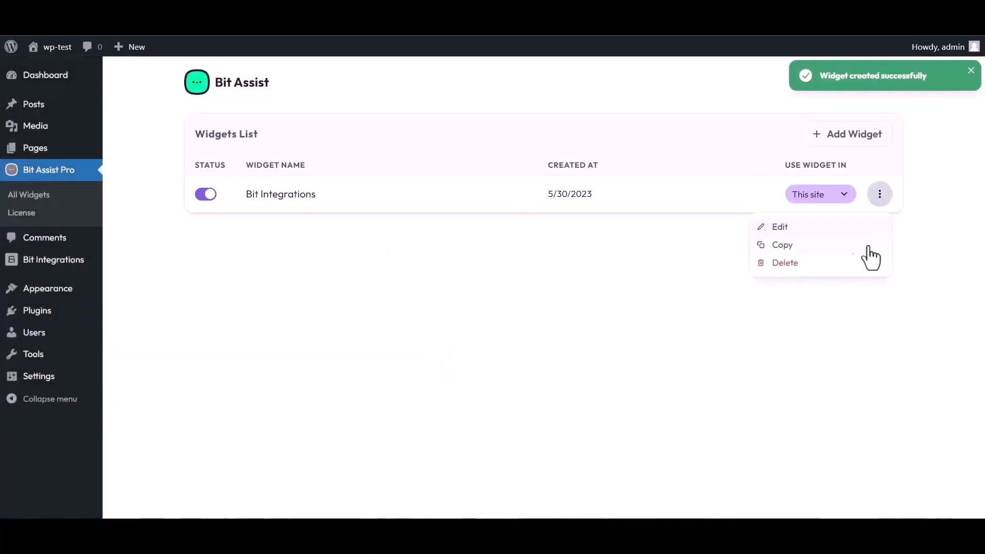
{"action": "left_click", "coordinate": [777, 229]}
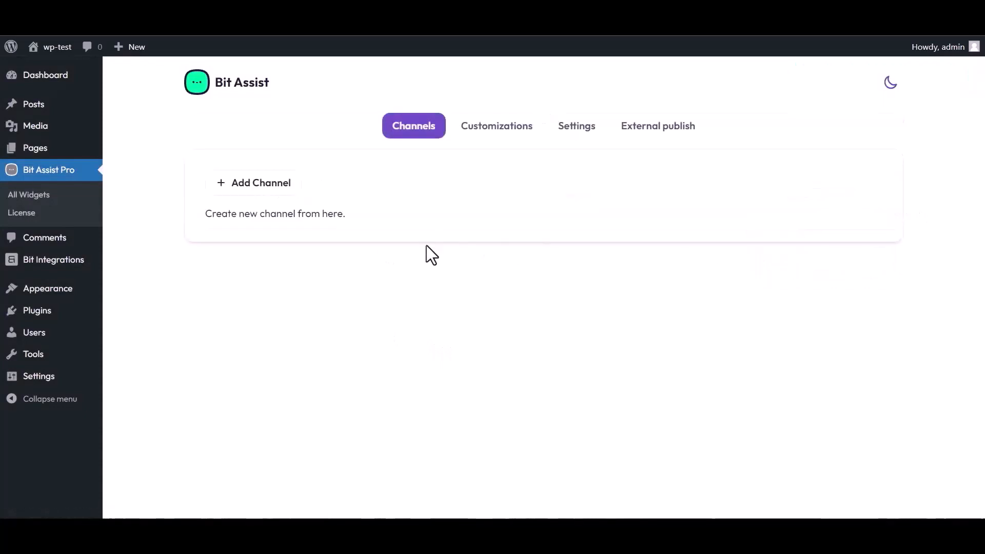
Add a Custom Form channel titled 'Bit Integrations'
{"action": "left_click", "coordinate": [266, 187]}
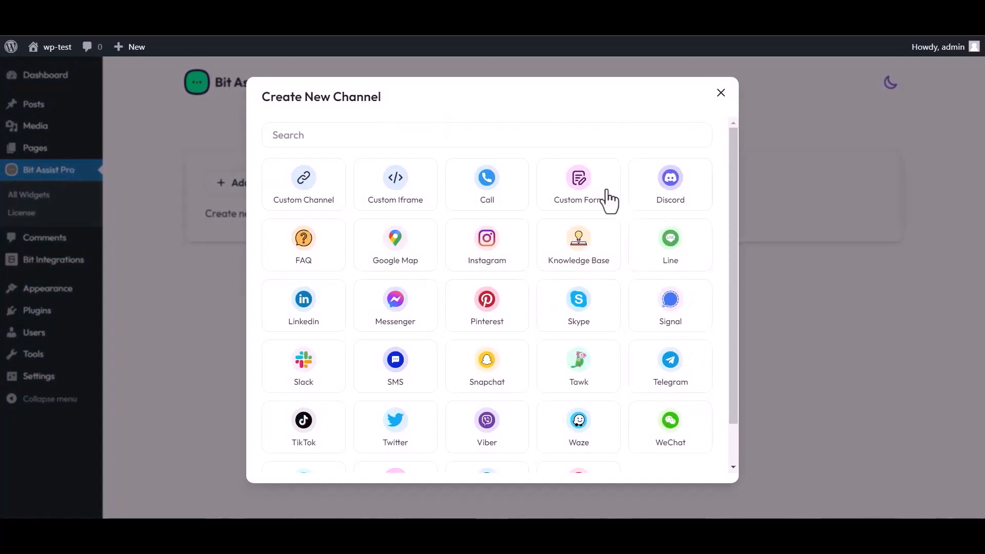
{"action": "left_click", "coordinate": [581, 197]}
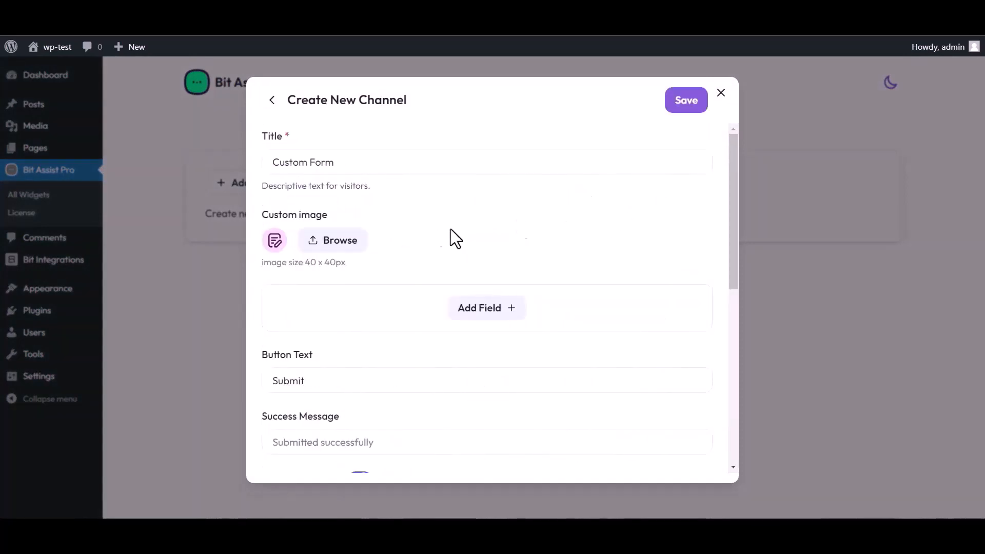
{"action": "triple_click", "coordinate": [345, 161]}
{"action": "type", "text": "Bit Integrations"}
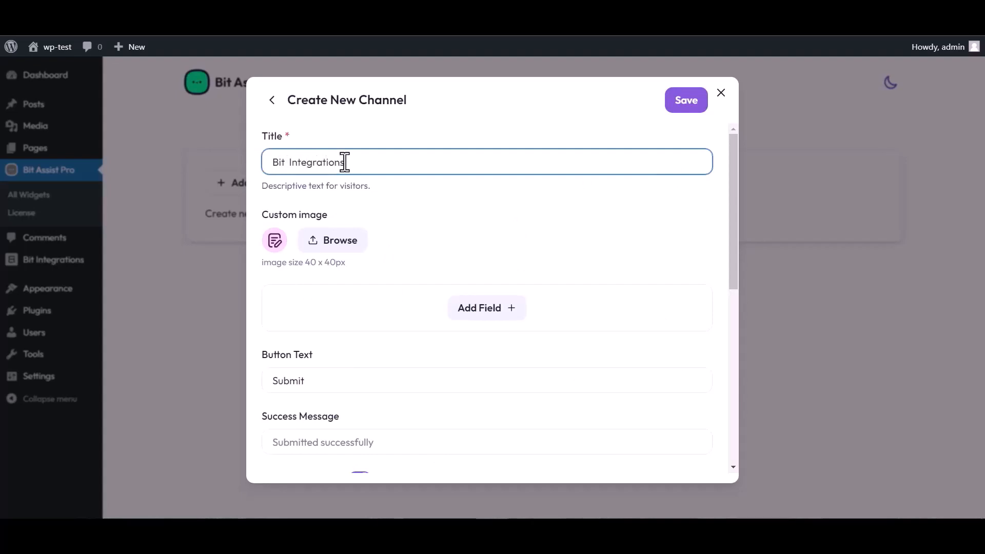
Add Text, Email and Number fields to the form, renaming the Text field to Name
{"action": "left_click", "coordinate": [488, 314]}
{"action": "left_click", "coordinate": [423, 345]}
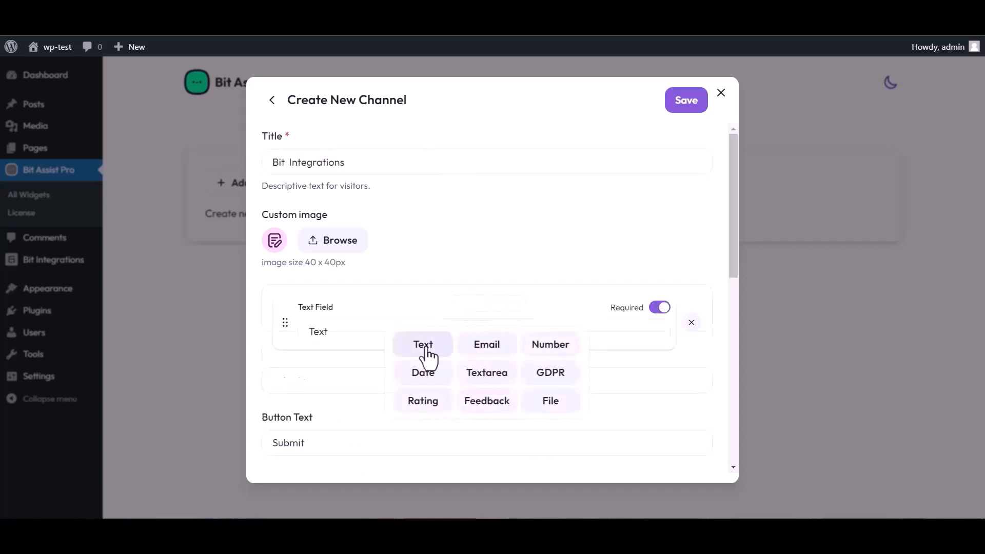
{"action": "left_click", "coordinate": [487, 373]}
{"action": "left_click", "coordinate": [486, 408]}
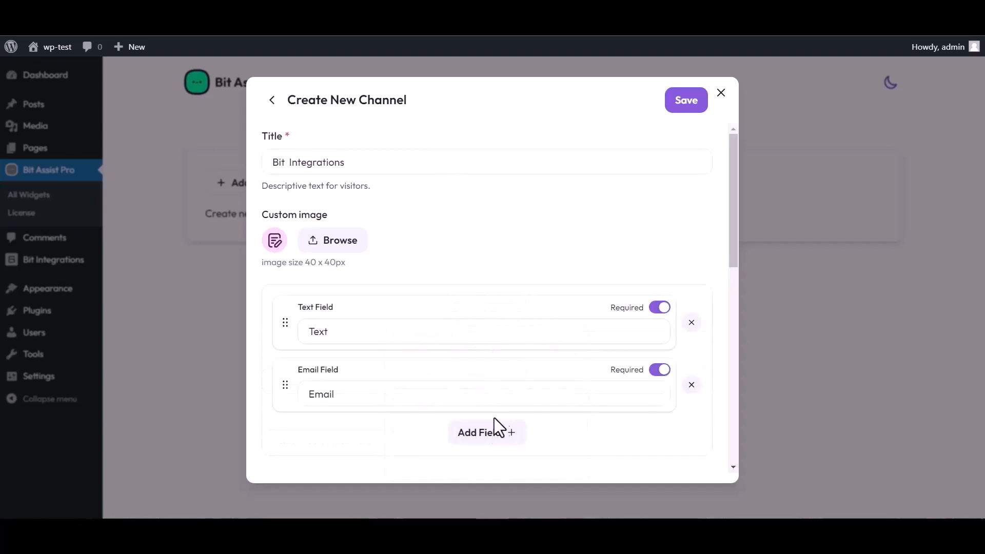
{"action": "left_click", "coordinate": [495, 430]}
{"action": "left_click", "coordinate": [549, 342]}
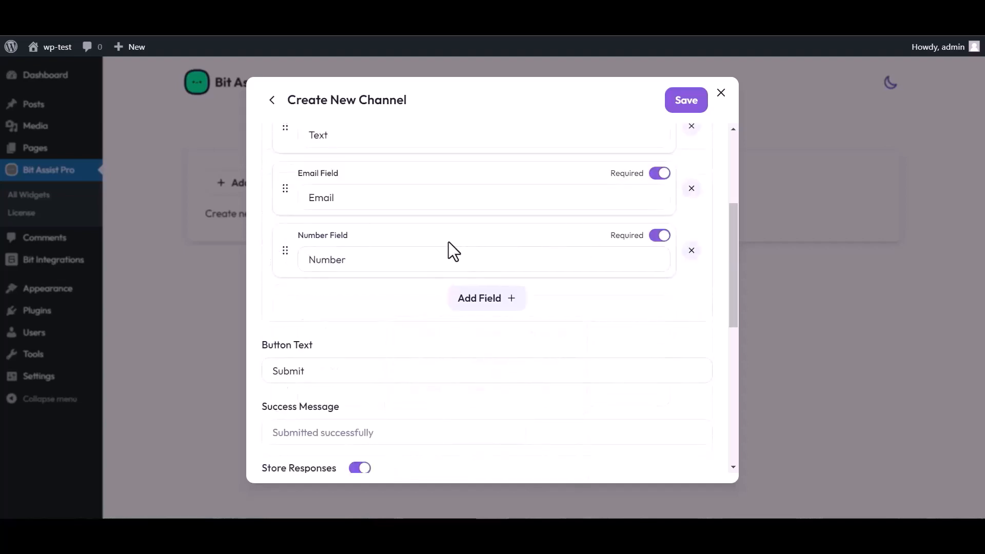
{"action": "scroll", "coordinate": [448, 241], "scroll_direction": "up", "scroll_amount": 5}
{"action": "left_click", "coordinate": [341, 327]}
{"action": "double_click", "coordinate": [336, 328]}
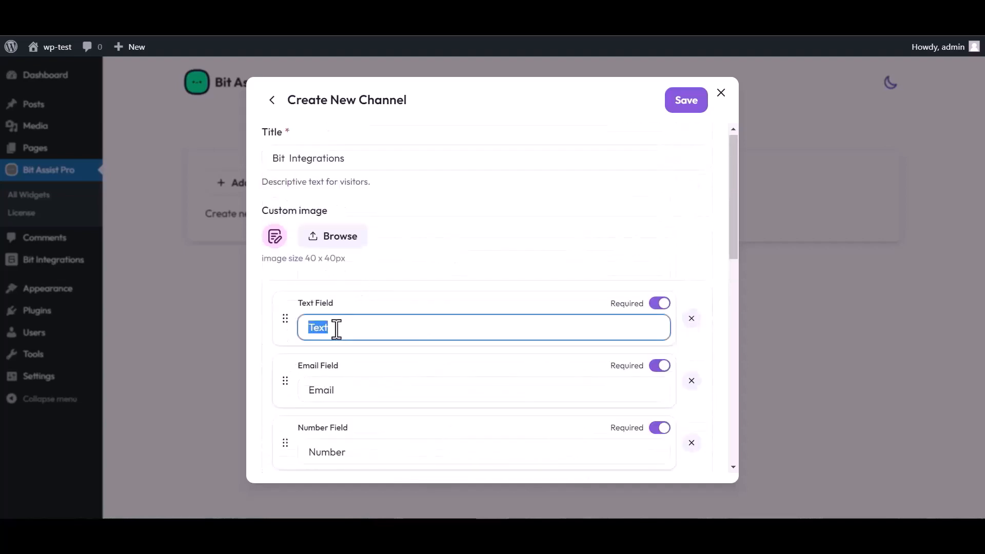
{"action": "type", "text": "Name"}
Paste the copied Bit Integrations URL into Webhook URL and save the channel
{"action": "scroll", "coordinate": [513, 293], "scroll_direction": "down", "scroll_amount": 4}
{"action": "scroll", "coordinate": [379, 425], "scroll_direction": "down", "scroll_amount": 4}
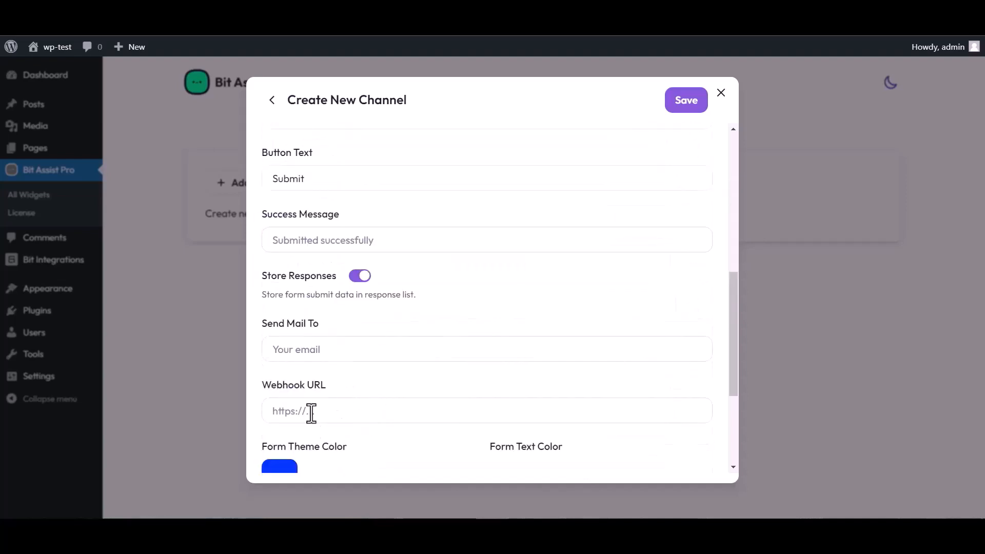
{"action": "left_click", "coordinate": [315, 412]}
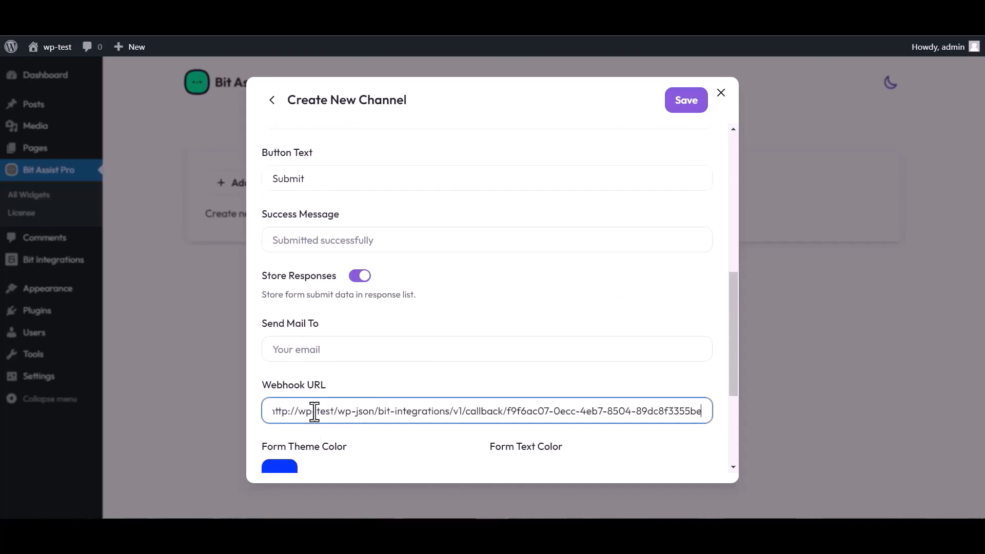
{"action": "left_click", "coordinate": [684, 107]}
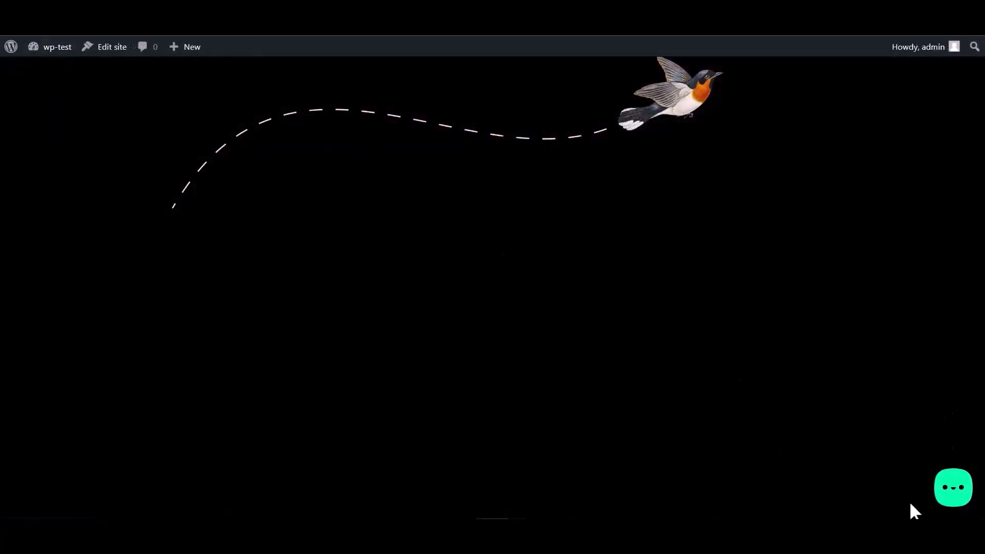
Open the site's chat widget, choose the Bit Integrations form and enter a test name
{"action": "left_click", "coordinate": [951, 498]}
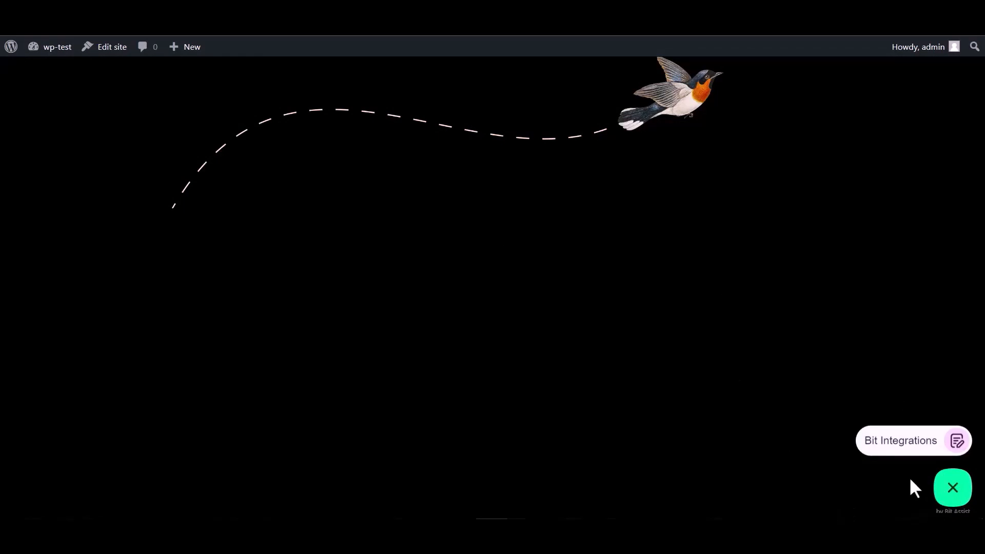
{"action": "left_click", "coordinate": [899, 445]}
{"action": "left_click", "coordinate": [826, 328]}
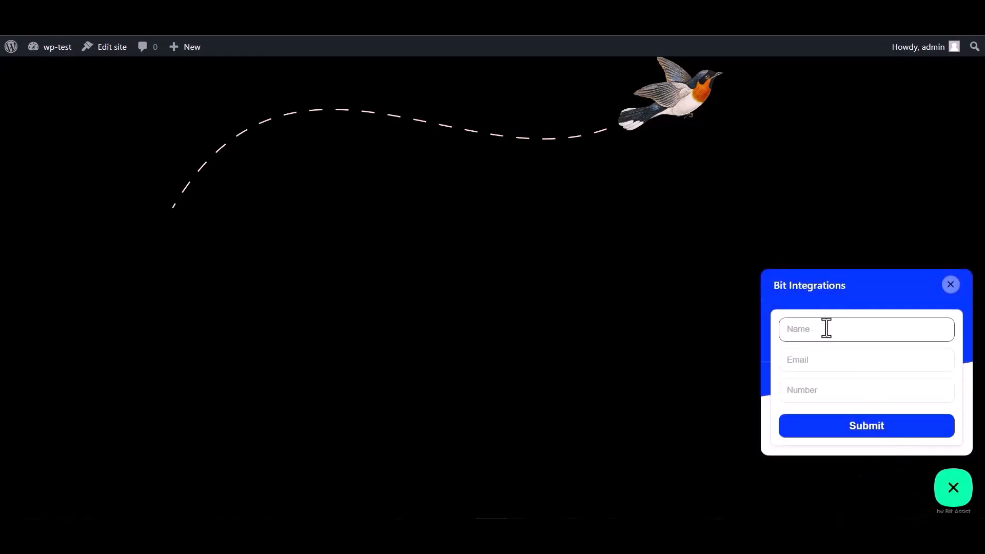
{"action": "left_click", "coordinate": [819, 395]}
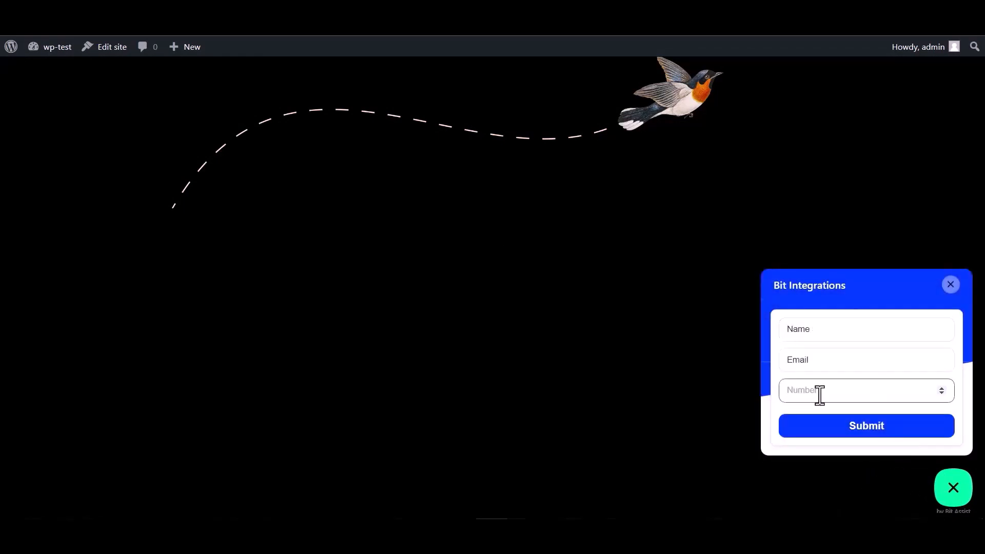
{"action": "double_click", "coordinate": [821, 331]}
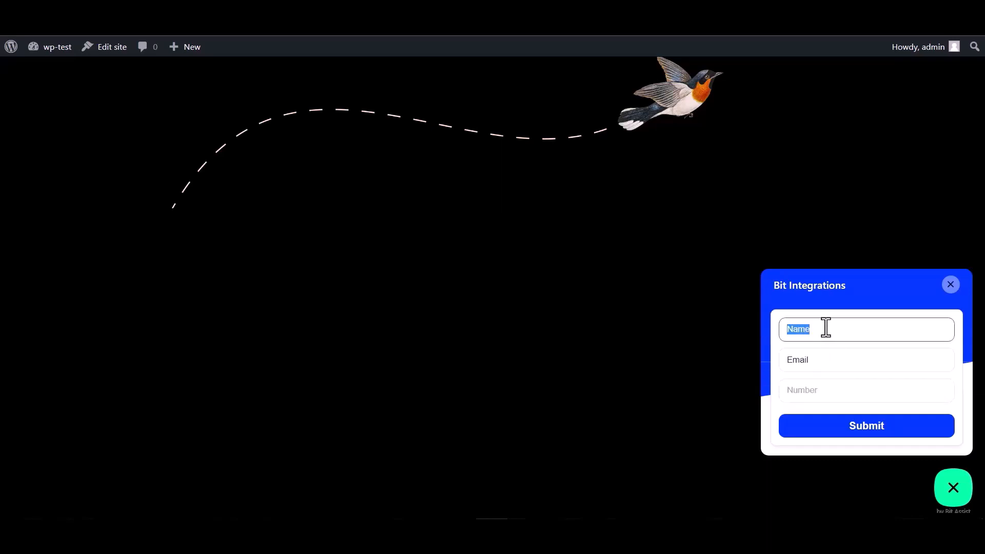
Complete the e-mail and number fields and submit the test entry
{"action": "left_click", "coordinate": [820, 362]}
{"action": "double_click", "coordinate": [804, 359]}
{"action": "left_click", "coordinate": [817, 362]}
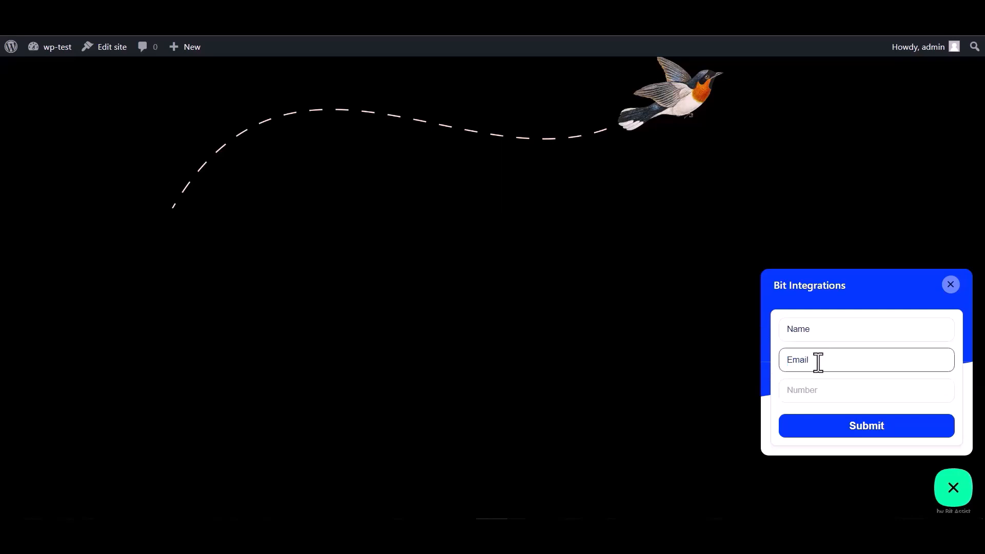
{"action": "double_click", "coordinate": [822, 359]}
{"action": "left_click", "coordinate": [823, 359]}
{"action": "left_click", "coordinate": [801, 390]}
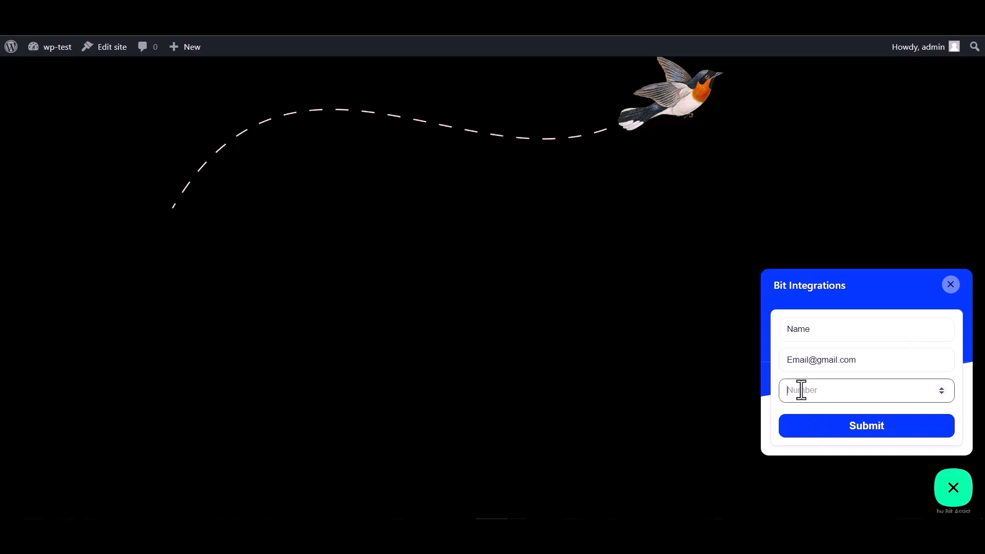
{"action": "type", "text": "000000"}
{"action": "left_click", "coordinate": [864, 436]}
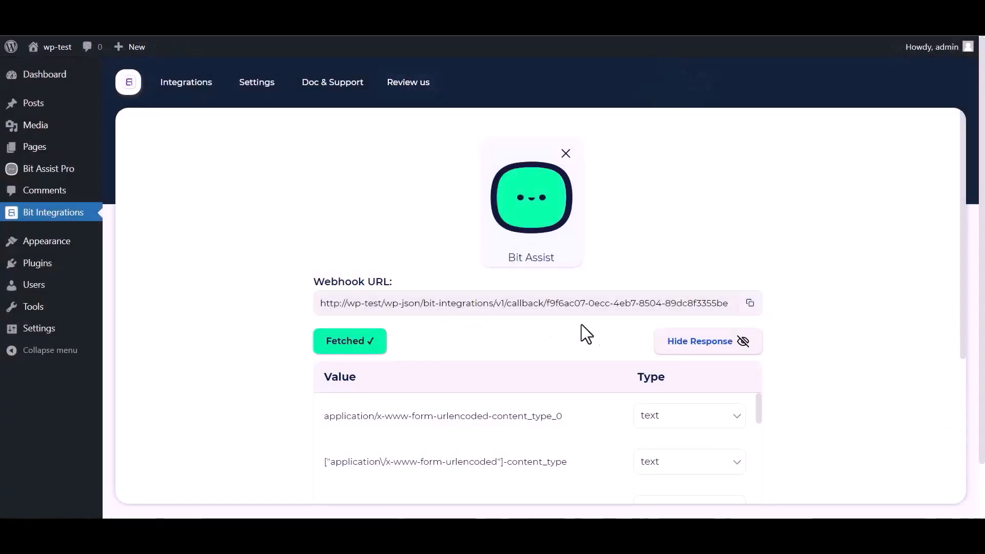
Continue past the fetched data, search actions for 'hubs' and choose Hubspot, reviewing its access-token note
{"action": "scroll", "coordinate": [585, 334], "scroll_direction": "down", "scroll_amount": 1}
{"action": "scroll", "coordinate": [439, 396], "scroll_direction": "down", "scroll_amount": 8}
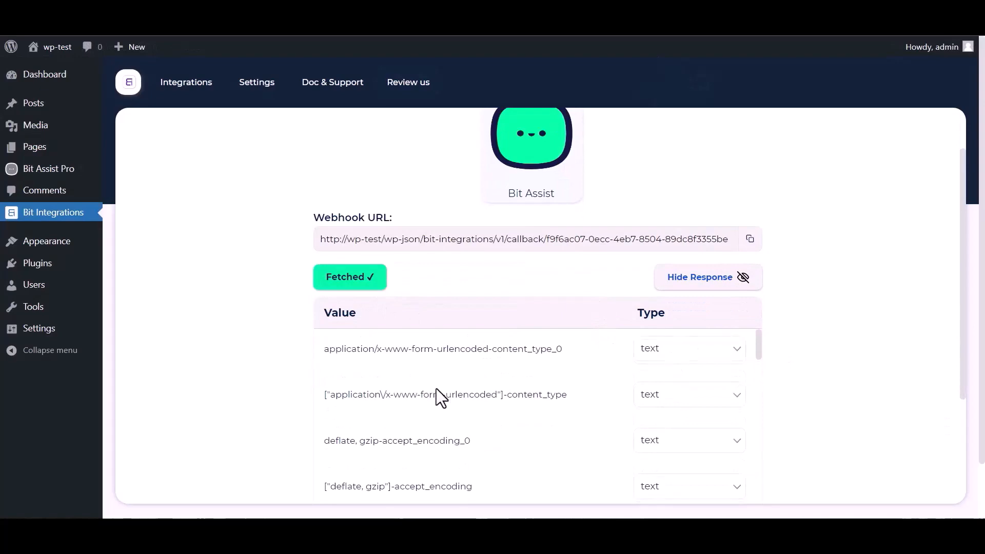
{"action": "scroll", "coordinate": [282, 405], "scroll_direction": "down", "scroll_amount": 3}
{"action": "scroll", "coordinate": [359, 287], "scroll_direction": "down", "scroll_amount": 5}
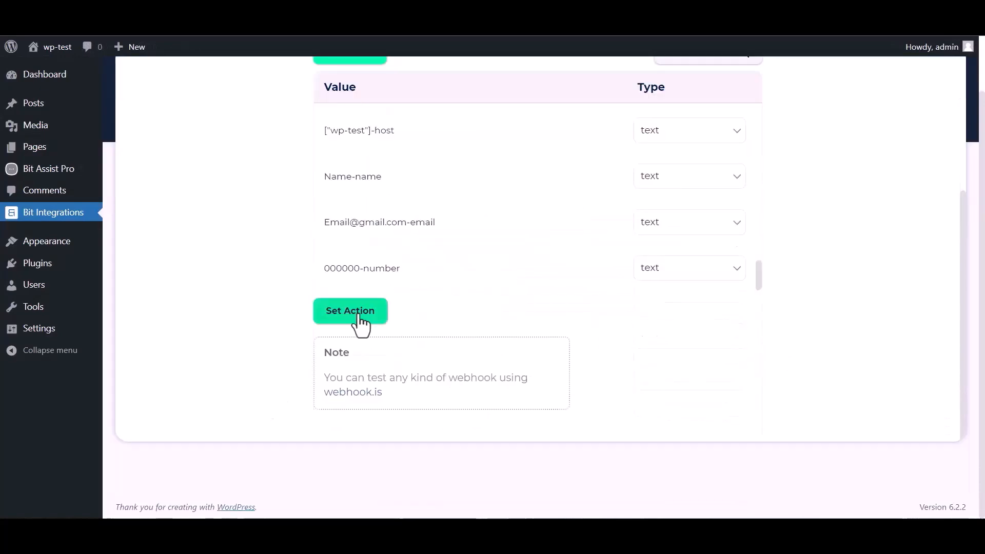
{"action": "left_click", "coordinate": [350, 311]}
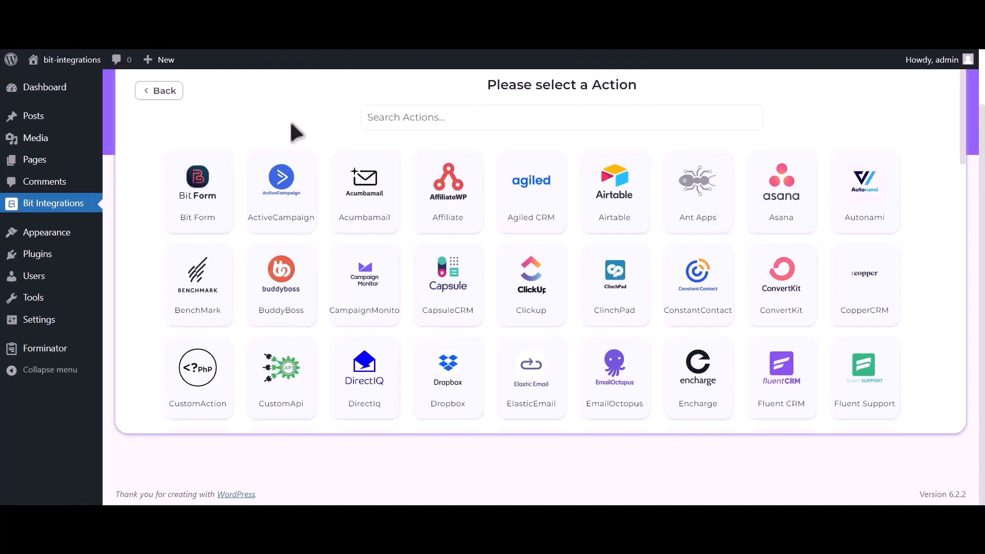
{"action": "left_click", "coordinate": [481, 118]}
{"action": "type", "text": "hu"}
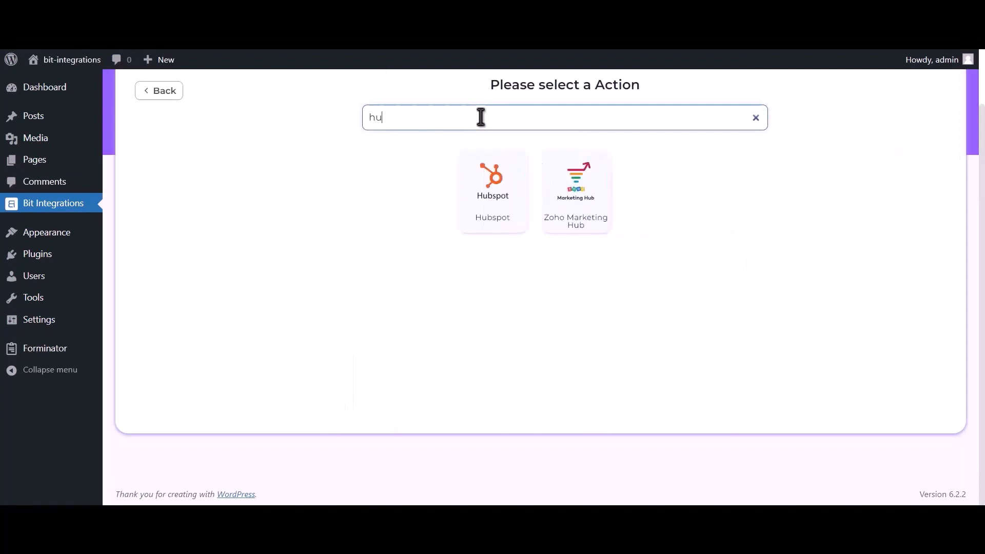
{"action": "type", "text": "bspot"}
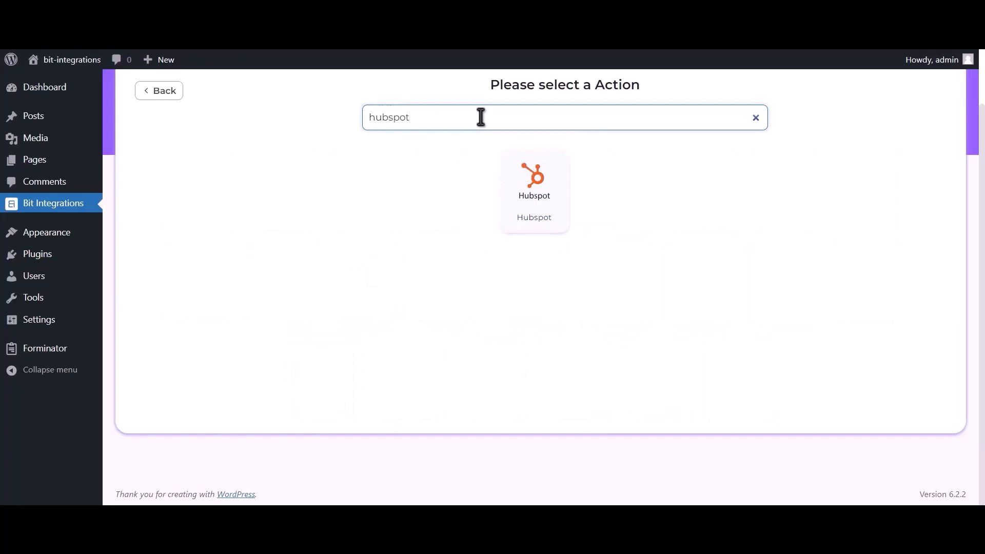
{"action": "left_click", "coordinate": [542, 205]}
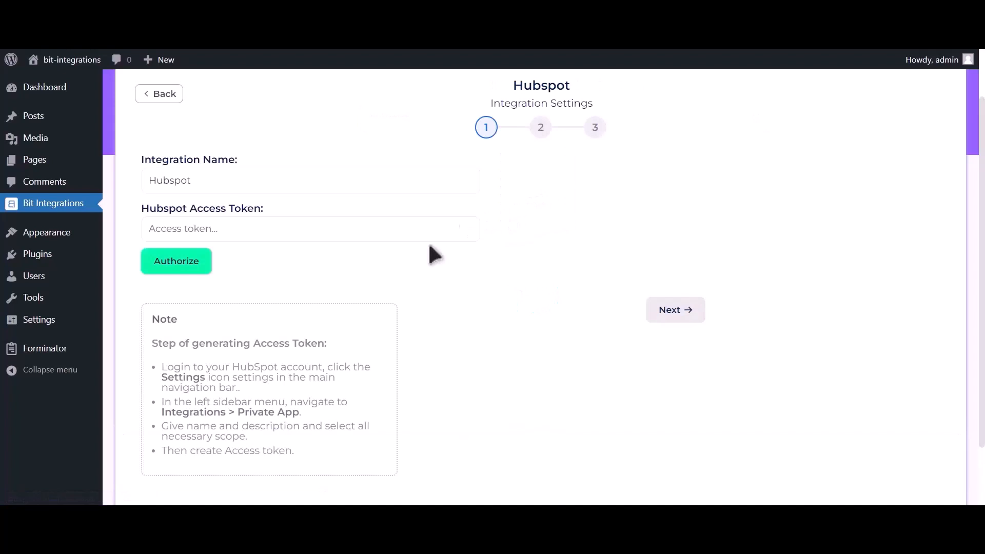
{"action": "left_click_drag", "start_coordinate": [148, 343], "coordinate": [327, 467]}
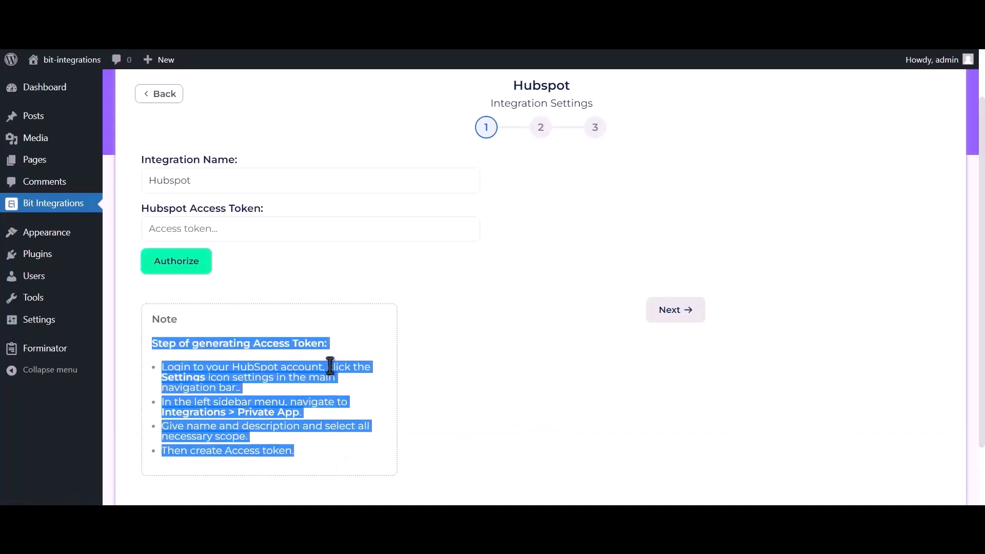
{"action": "left_click", "coordinate": [332, 340]}
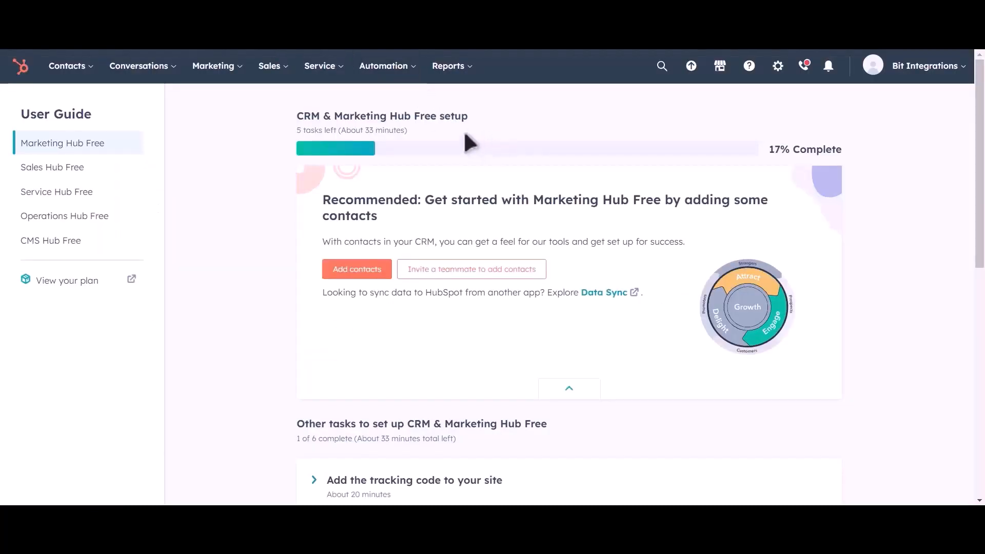
From Settings › Integrations › Private Apps, create a private app named 'Bit Integrations'
{"action": "left_click", "coordinate": [778, 76]}
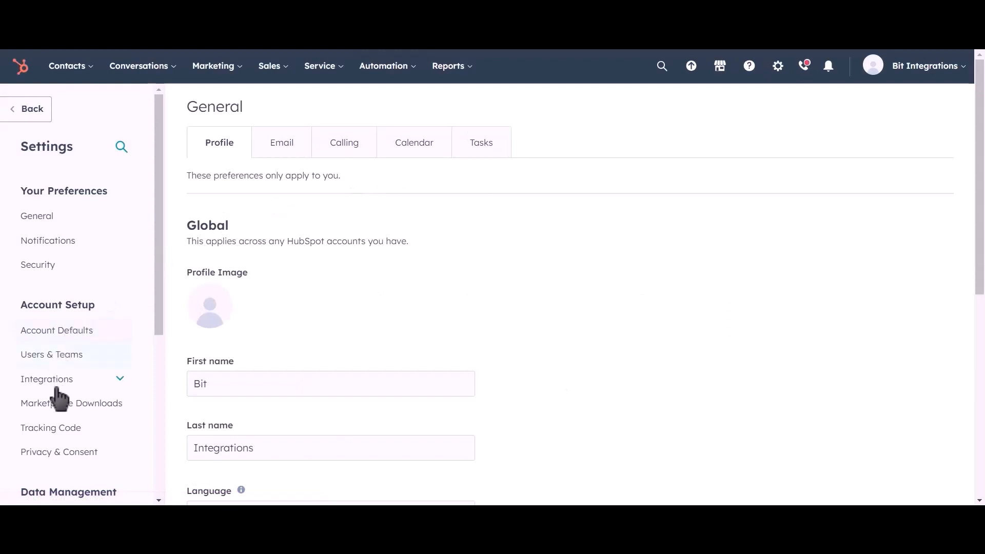
{"action": "left_click", "coordinate": [32, 380]}
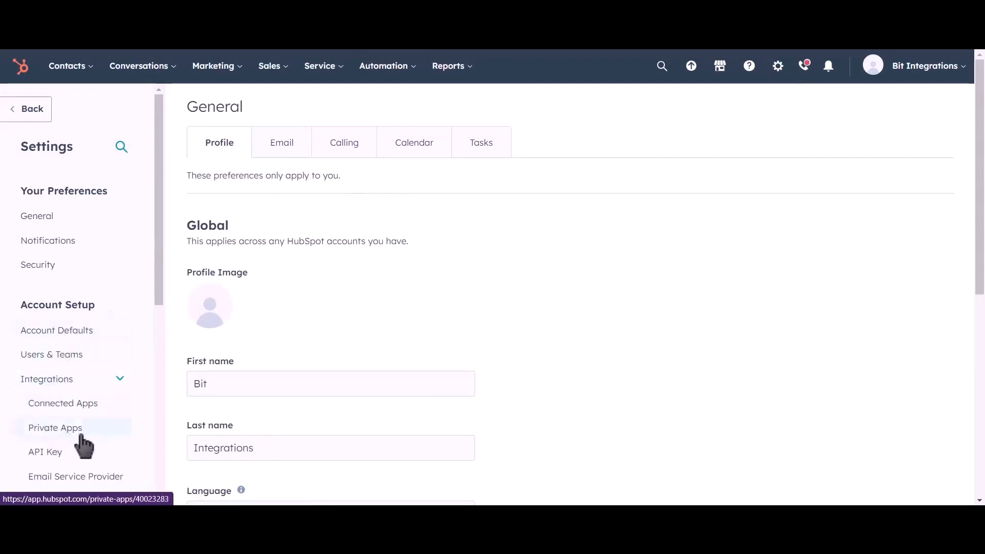
{"action": "left_click", "coordinate": [101, 435]}
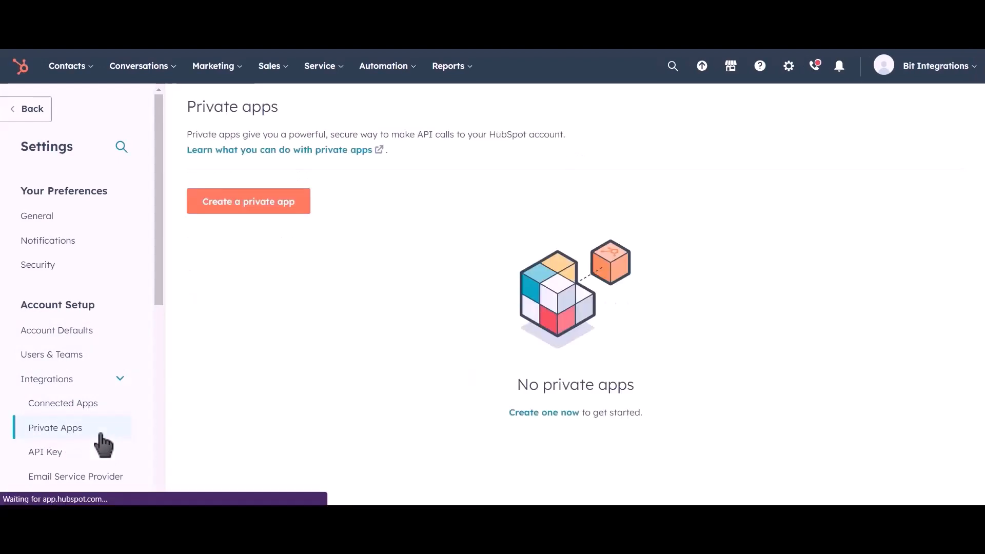
{"action": "left_click", "coordinate": [268, 210]}
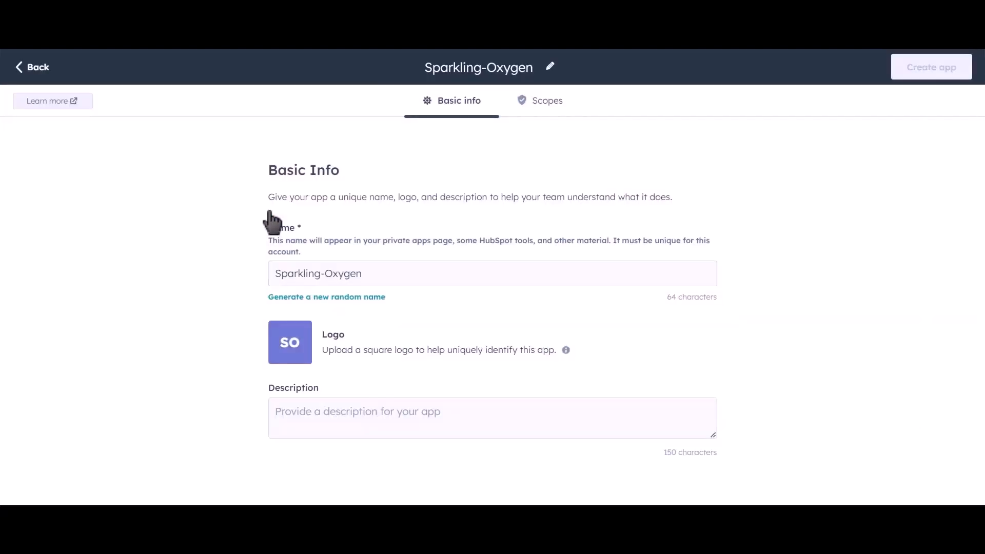
{"action": "left_click_drag", "start_coordinate": [382, 271], "coordinate": [261, 274]}
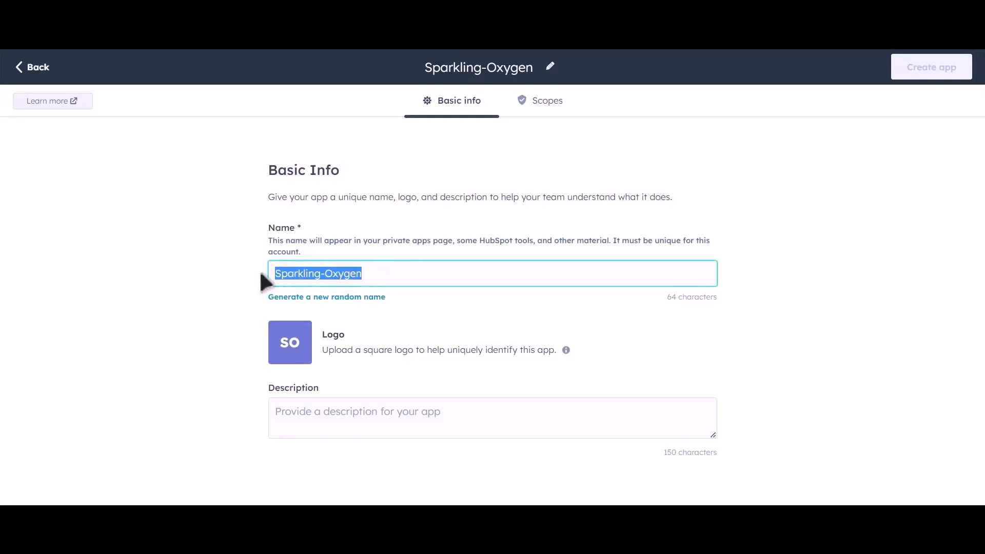
{"action": "type", "text": "Bit"}
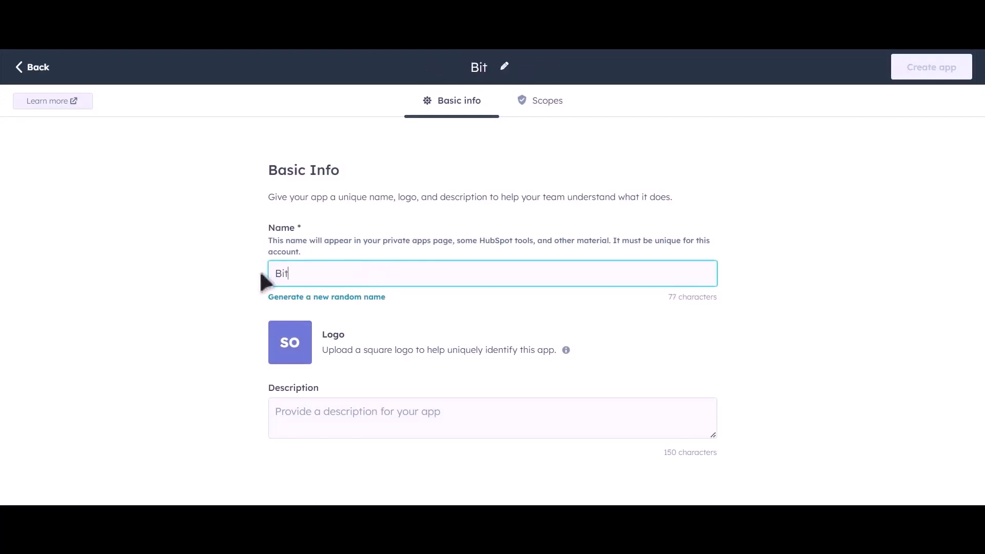
{"action": "type", "text": " Inte"}
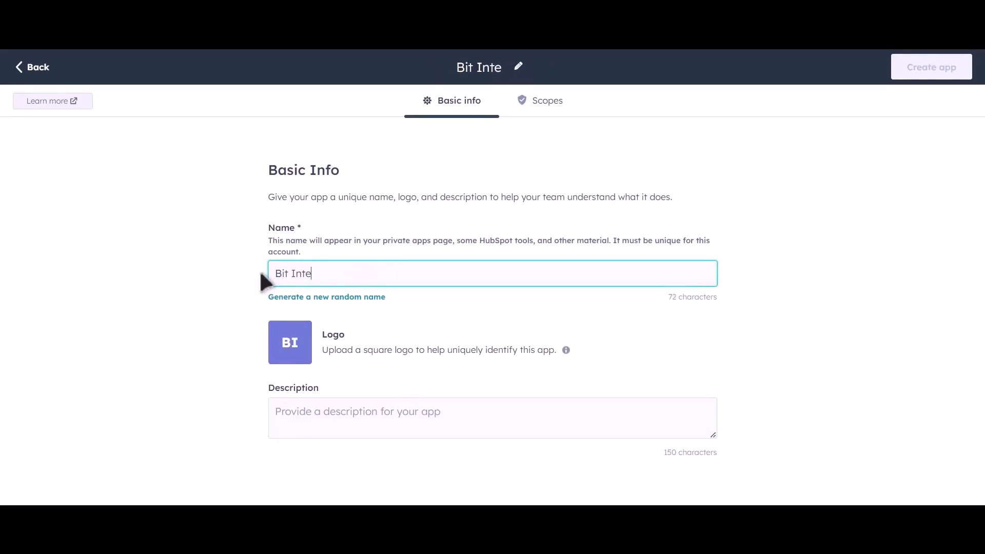
{"action": "type", "text": "grations"}
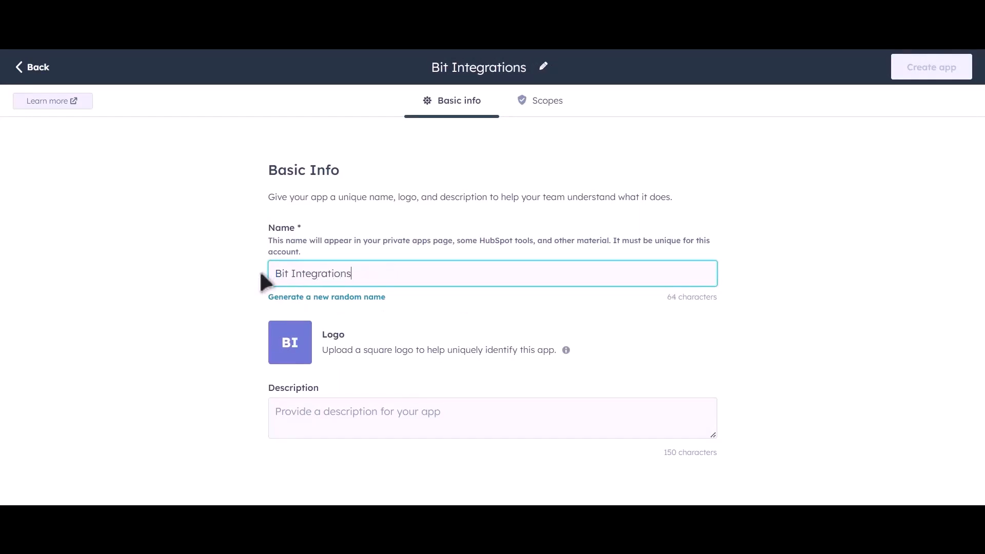
In Scopes, expand CRM and tick Read for lists, the CRM objects and company/contact/custom/deal schemas
{"action": "left_click", "coordinate": [554, 117]}
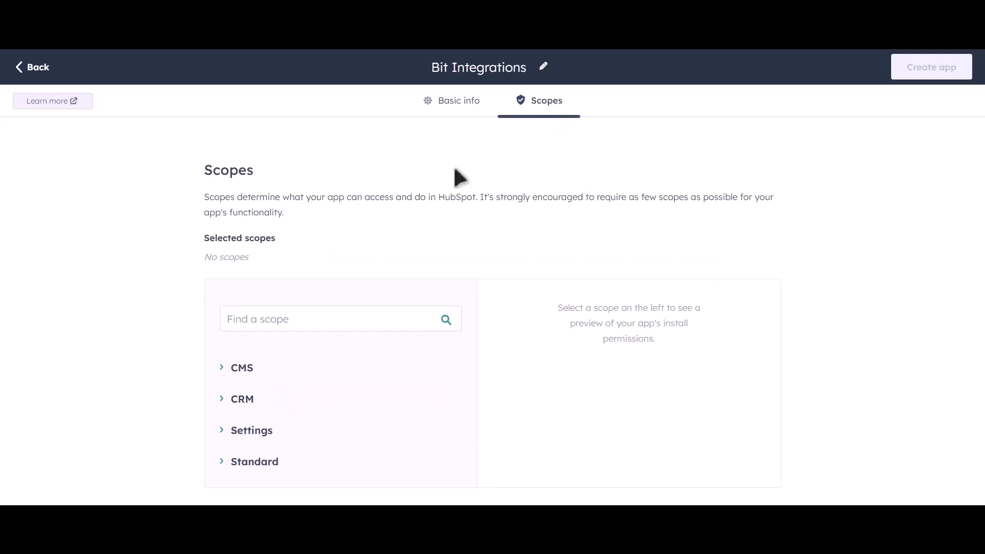
{"action": "left_click", "coordinate": [222, 401]}
{"action": "scroll", "coordinate": [432, 342], "scroll_direction": "down", "scroll_amount": 4}
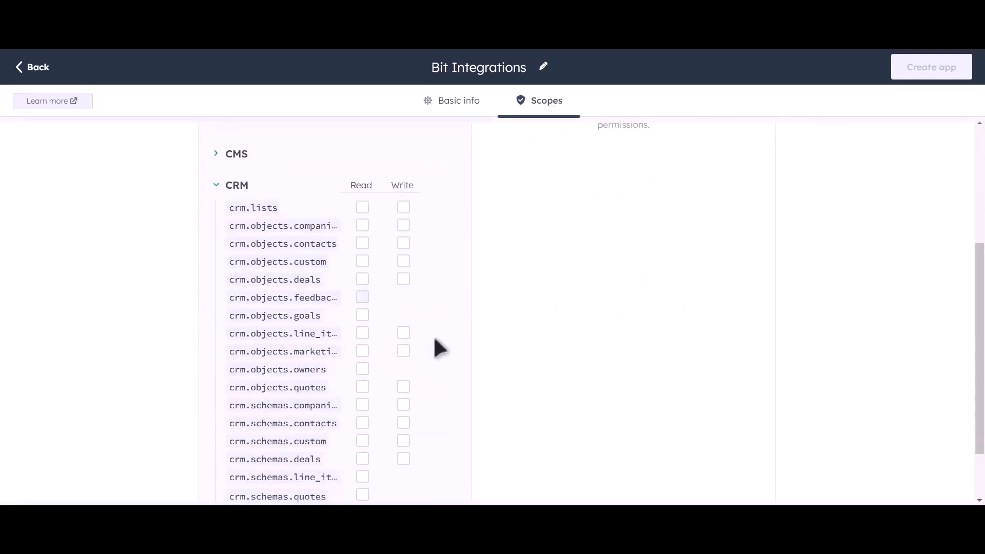
{"action": "scroll", "coordinate": [463, 289], "scroll_direction": "down", "scroll_amount": 2}
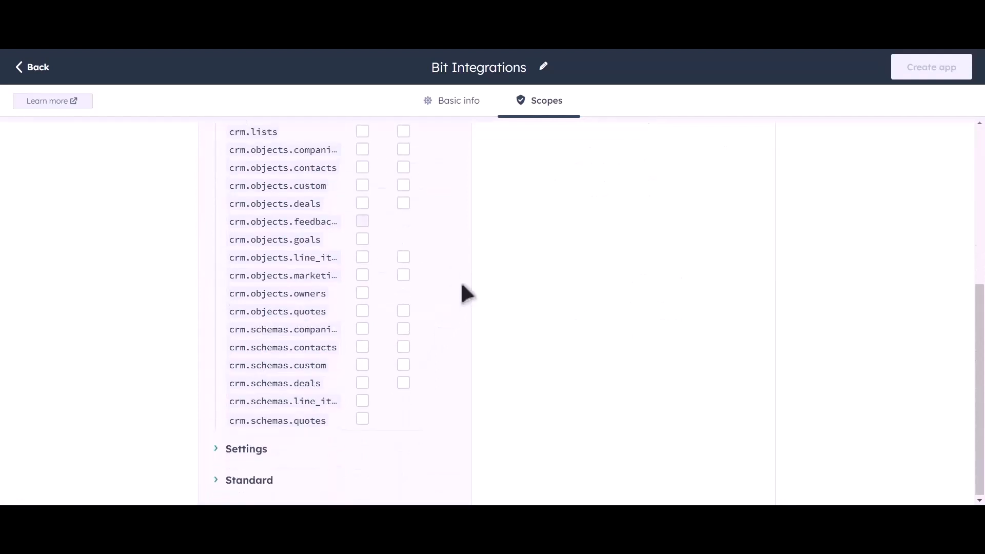
{"action": "scroll", "coordinate": [439, 247], "scroll_direction": "up", "scroll_amount": 3}
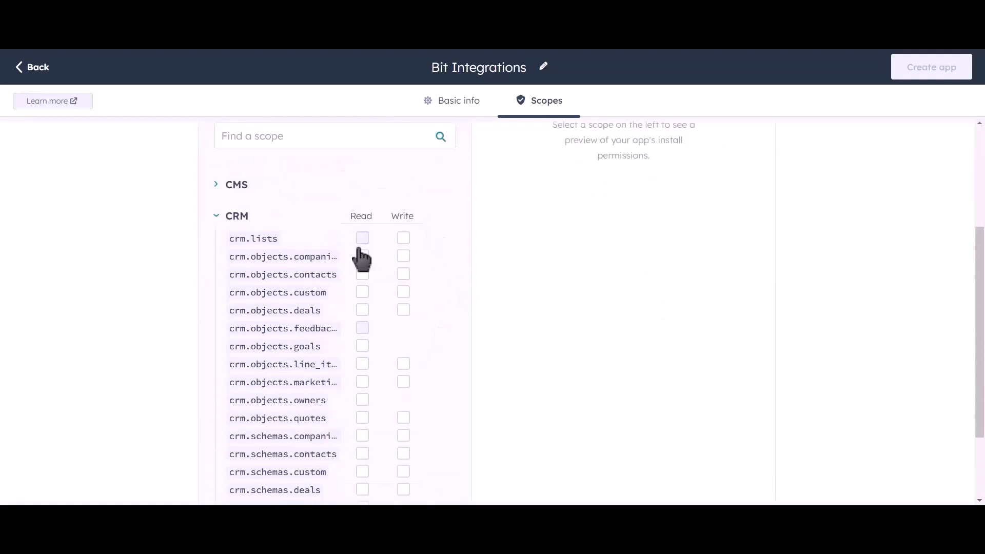
{"action": "left_click", "coordinate": [362, 240]}
{"action": "left_click", "coordinate": [362, 256]}
{"action": "left_click", "coordinate": [362, 274]}
{"action": "left_click", "coordinate": [362, 292]}
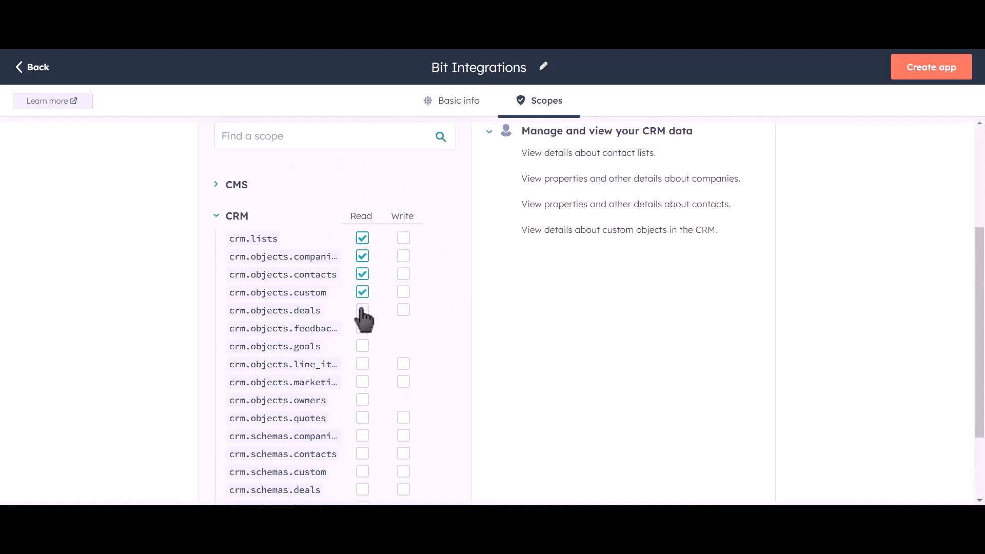
{"action": "left_click", "coordinate": [363, 310]}
{"action": "left_click", "coordinate": [362, 345]}
{"action": "left_click", "coordinate": [362, 364]}
{"action": "left_click", "coordinate": [362, 381]}
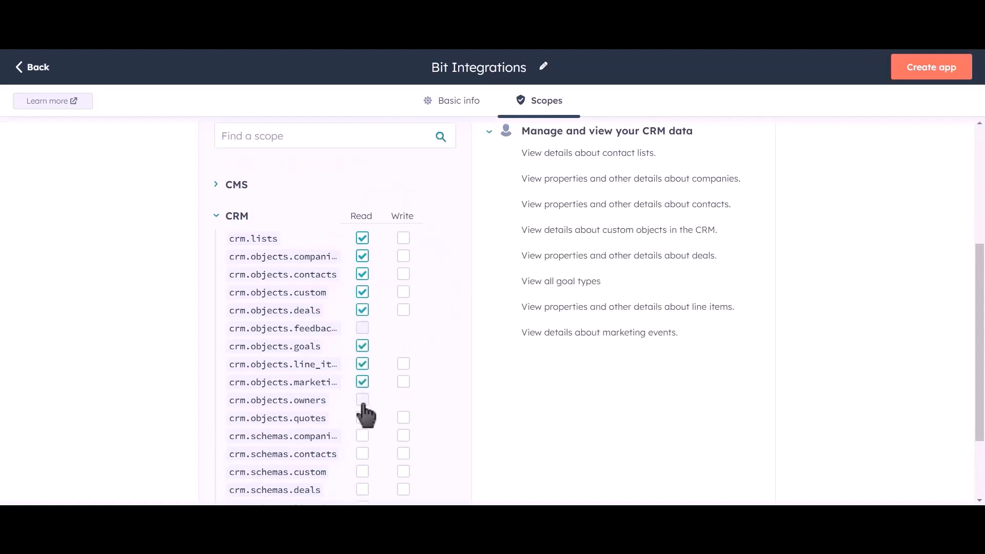
{"action": "left_click", "coordinate": [362, 399]}
{"action": "left_click", "coordinate": [362, 417]}
{"action": "left_click", "coordinate": [362, 436]}
{"action": "left_click", "coordinate": [362, 454]}
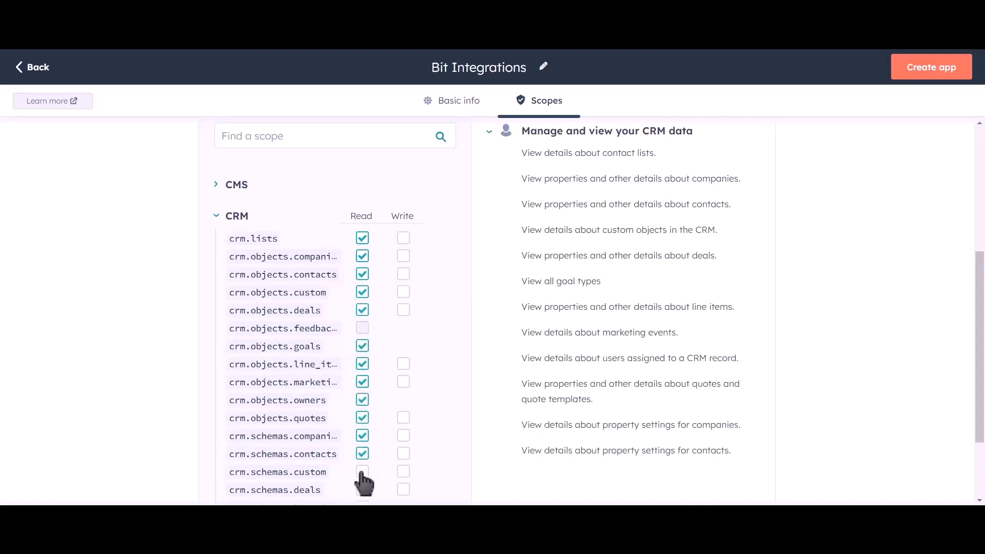
{"action": "left_click", "coordinate": [363, 471]}
{"action": "left_click", "coordinate": [362, 490]}
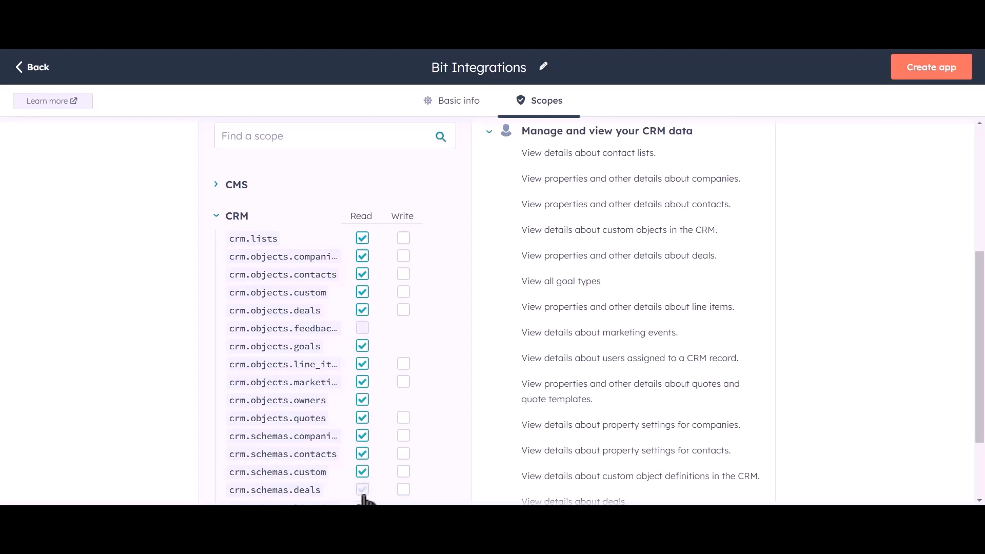
Tick Write for the CRM lists, objects and schemas, add Read for line item and quote schemas, then create the app
{"action": "left_click", "coordinate": [403, 238]}
{"action": "left_click", "coordinate": [403, 255]}
{"action": "left_click", "coordinate": [403, 274]}
{"action": "left_click", "coordinate": [403, 292]}
{"action": "left_click", "coordinate": [403, 310]}
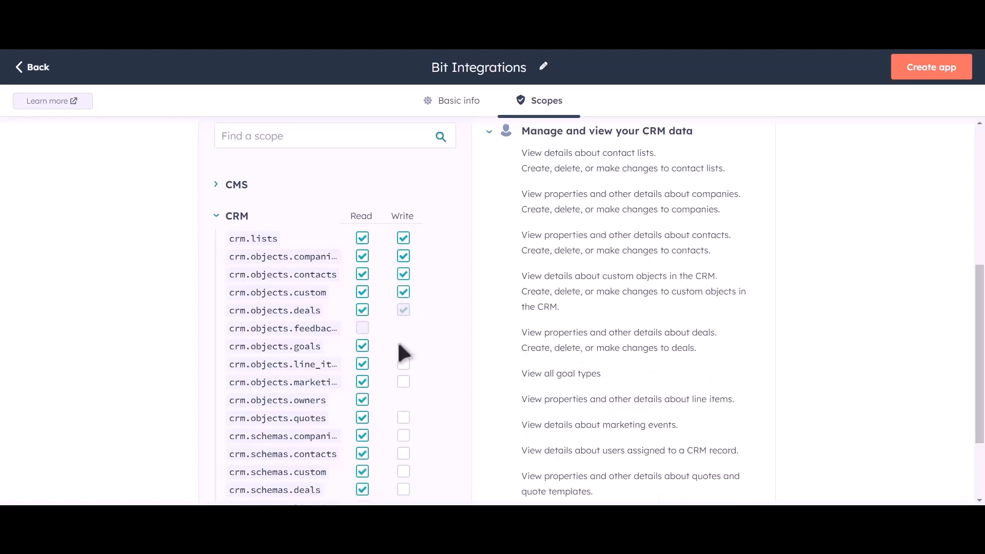
{"action": "left_click", "coordinate": [403, 363]}
{"action": "left_click", "coordinate": [403, 382]}
{"action": "left_click", "coordinate": [403, 417]}
{"action": "left_click", "coordinate": [404, 435]}
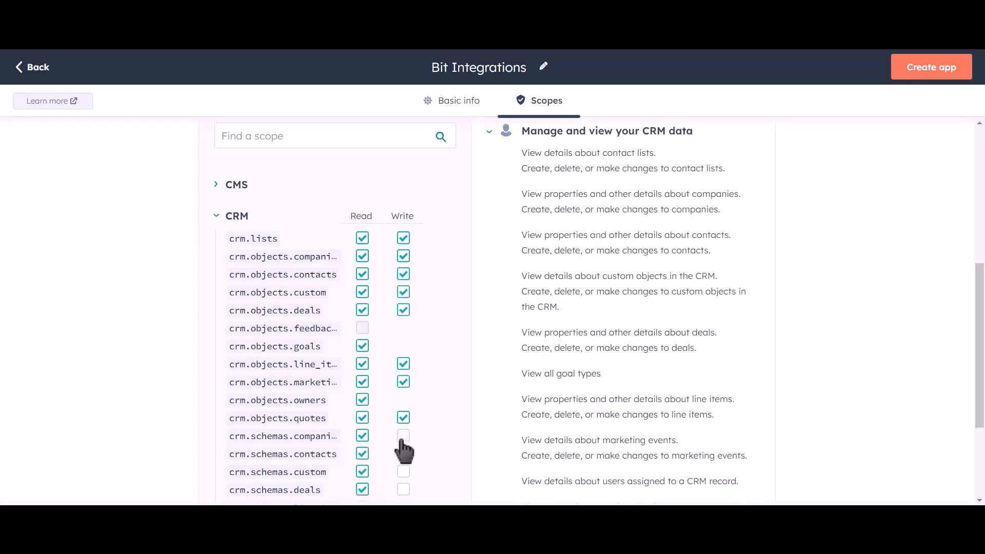
{"action": "left_click", "coordinate": [403, 471]}
{"action": "left_click", "coordinate": [403, 489]}
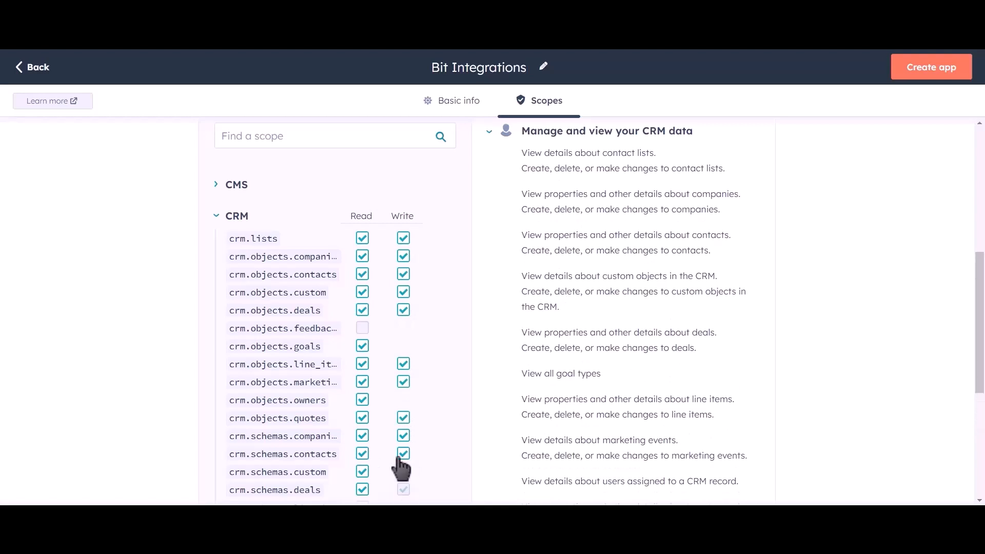
{"action": "scroll", "coordinate": [429, 314], "scroll_direction": "down", "scroll_amount": 2}
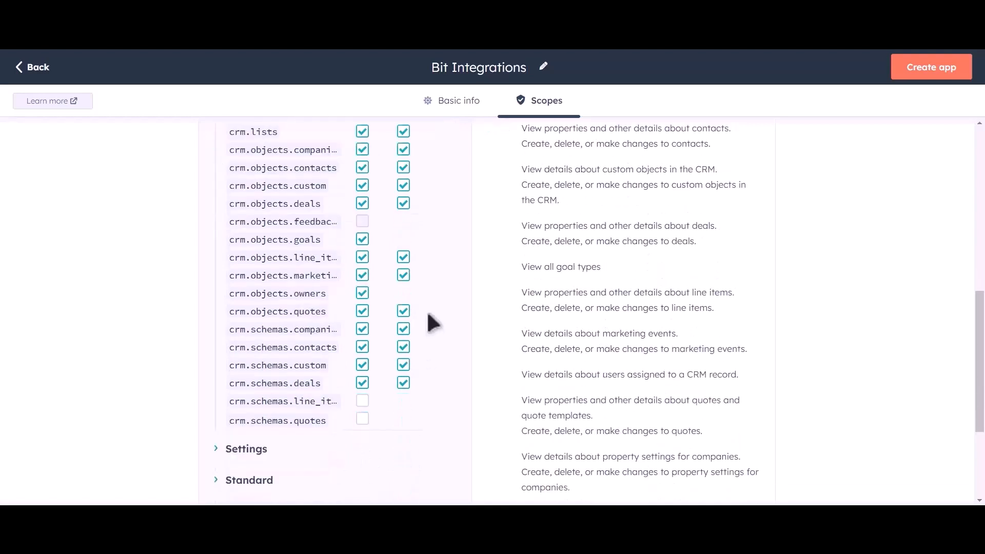
{"action": "left_click", "coordinate": [362, 400]}
{"action": "left_click", "coordinate": [362, 420]}
{"action": "scroll", "coordinate": [457, 323], "scroll_direction": "up", "scroll_amount": 6}
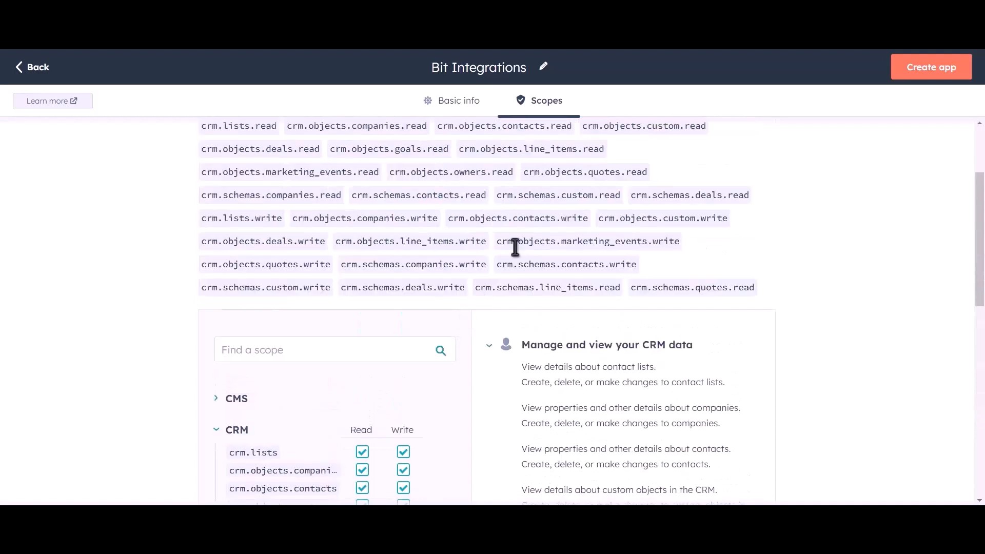
{"action": "left_click", "coordinate": [947, 77]}
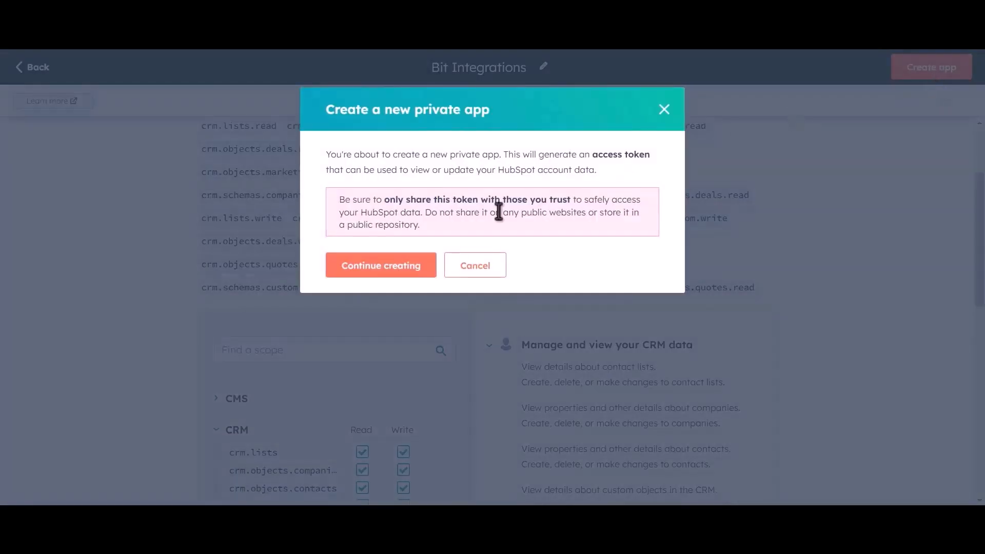
Confirm creation of the private app and copy its access token
{"action": "left_click", "coordinate": [400, 273]}
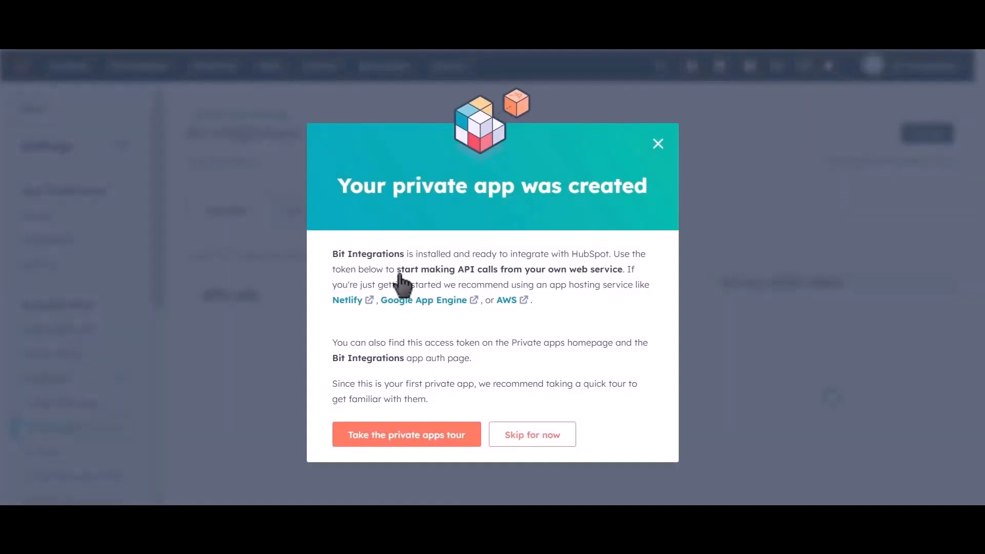
{"action": "left_click", "coordinate": [592, 341]}
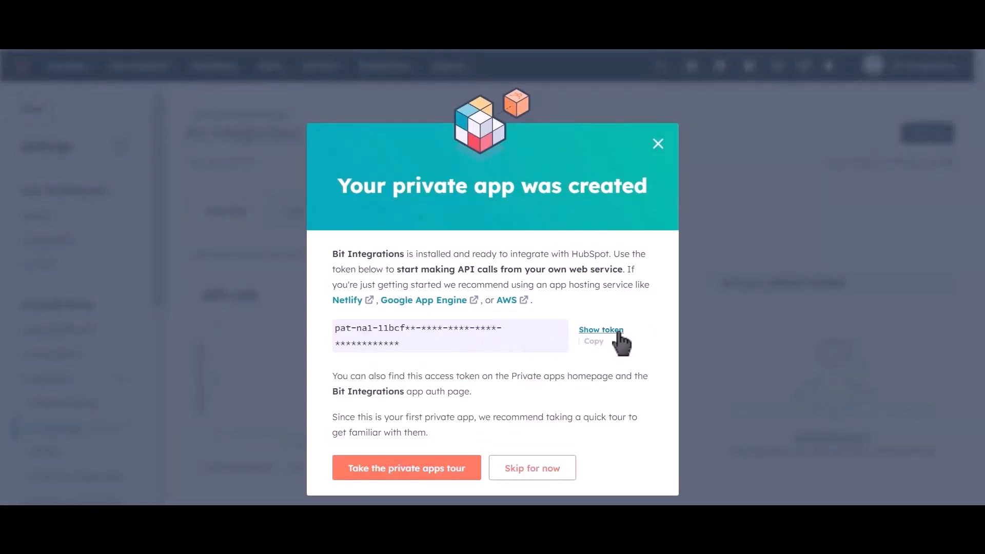
{"action": "left_click", "coordinate": [599, 331]}
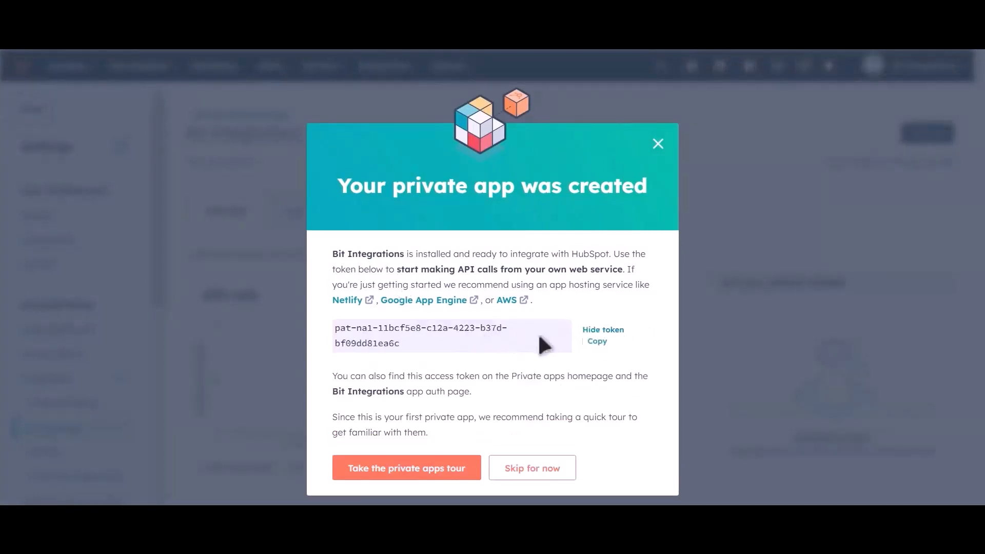
{"action": "left_click", "coordinate": [596, 343]}
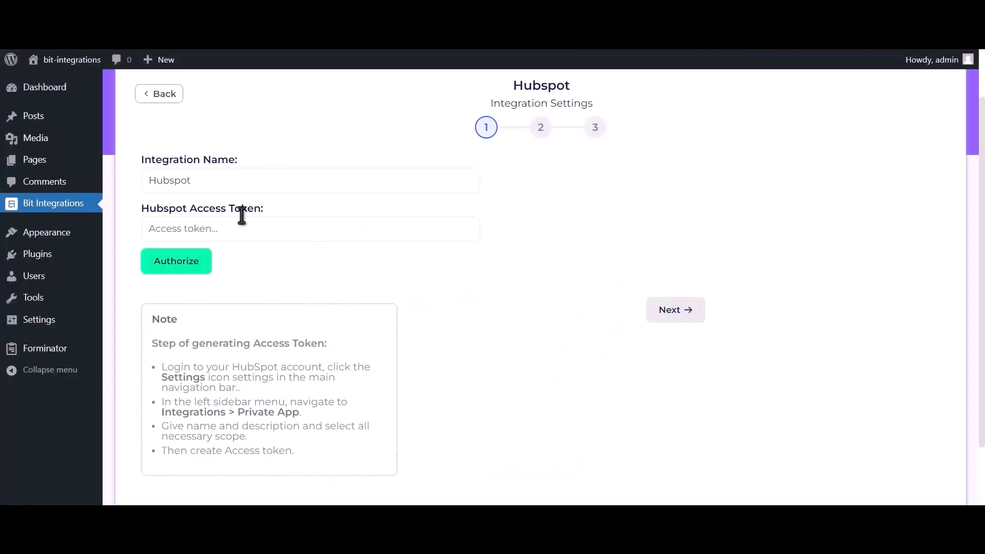
Paste the token into Hubspot Access Token, authorize the connection and continue to step 2
{"action": "left_click", "coordinate": [267, 232]}
{"action": "key", "text": "ctrl+v"}
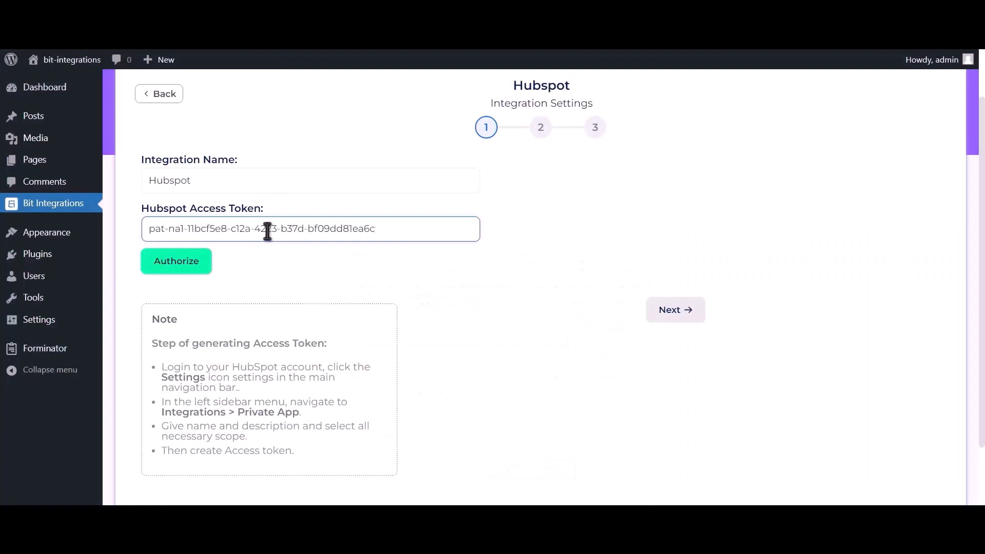
{"action": "left_click", "coordinate": [193, 272]}
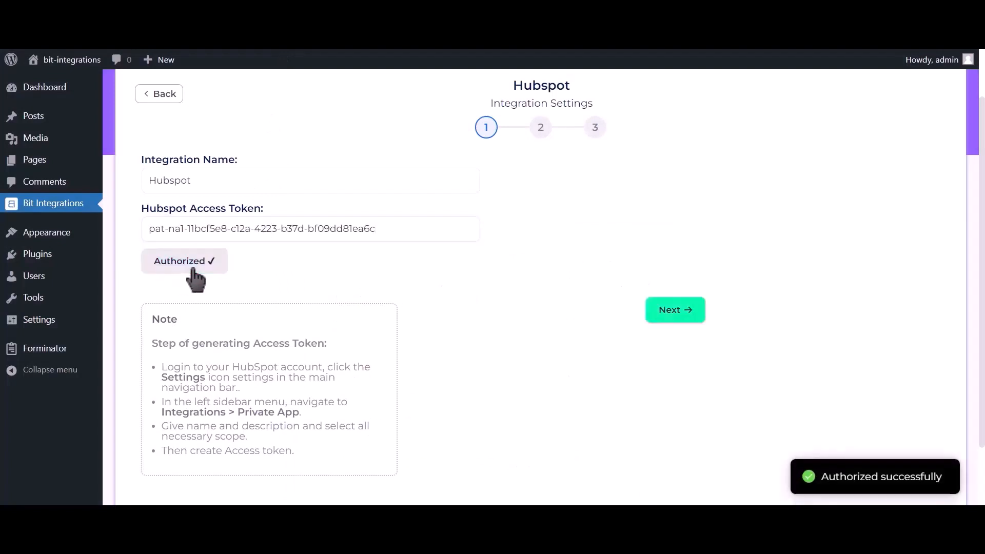
{"action": "left_click_drag", "start_coordinate": [815, 476], "coordinate": [955, 490]}
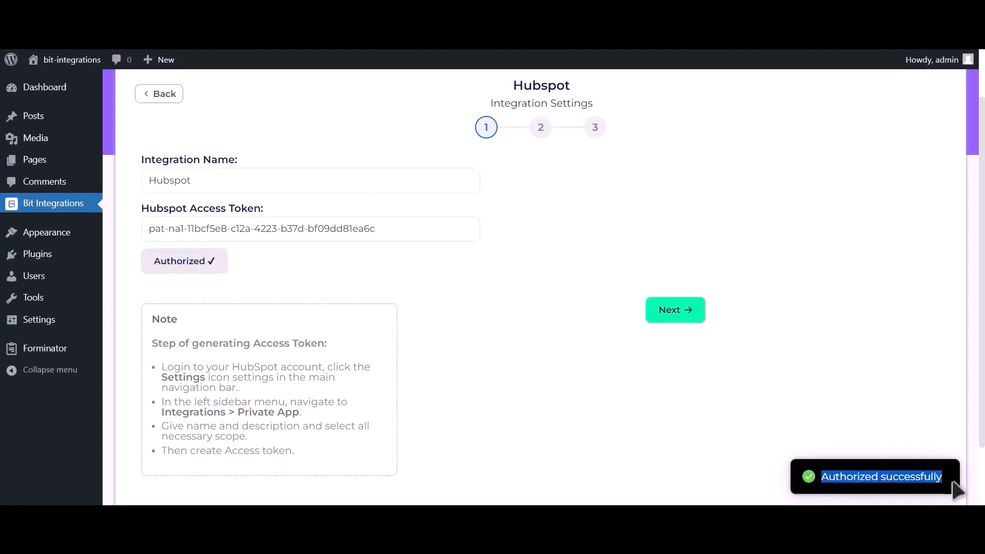
{"action": "left_click", "coordinate": [686, 318]}
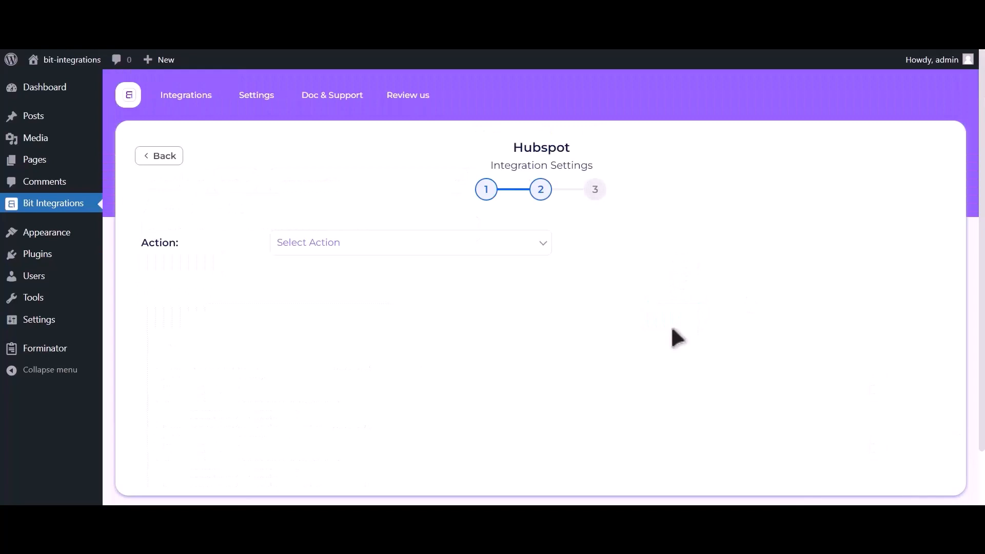
Choose the Create Contact action and map Email Address-1 to Email and Name-1 to First Name
{"action": "left_click", "coordinate": [495, 248]}
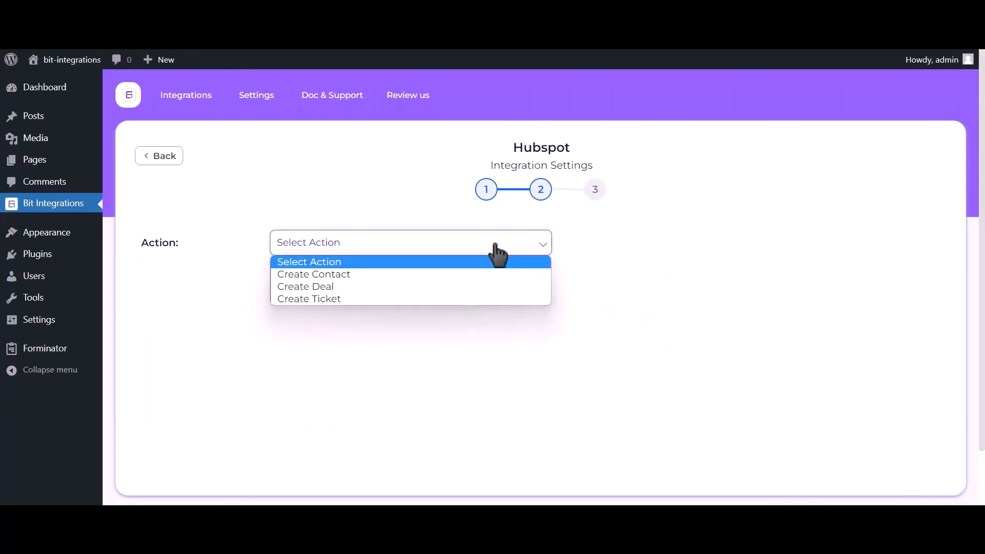
{"action": "left_click", "coordinate": [461, 273]}
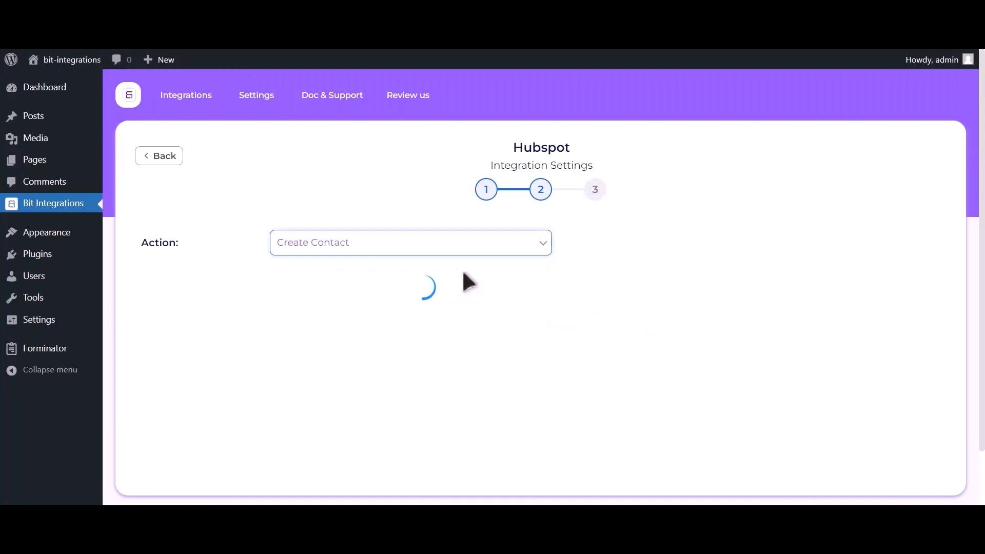
{"action": "left_click", "coordinate": [210, 366]}
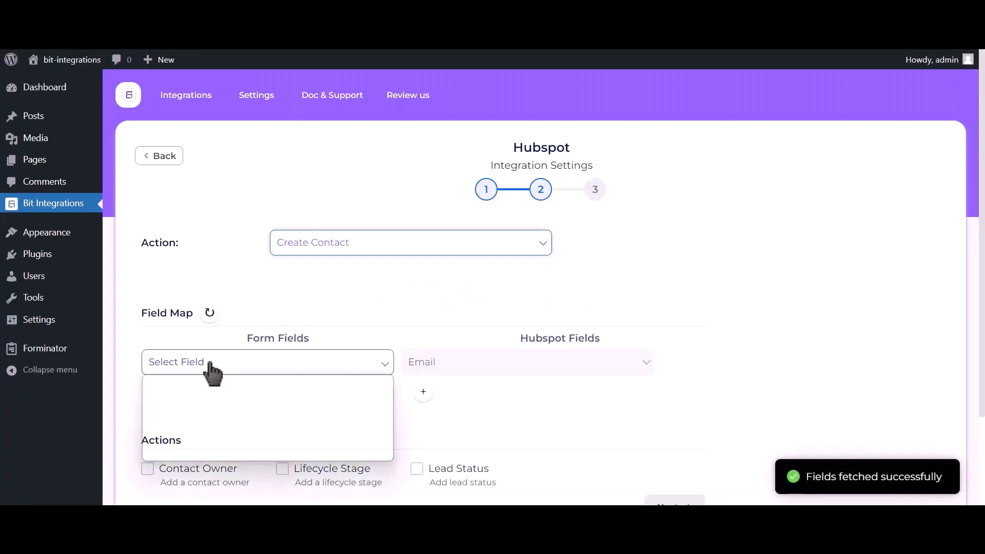
{"action": "left_click", "coordinate": [208, 414]}
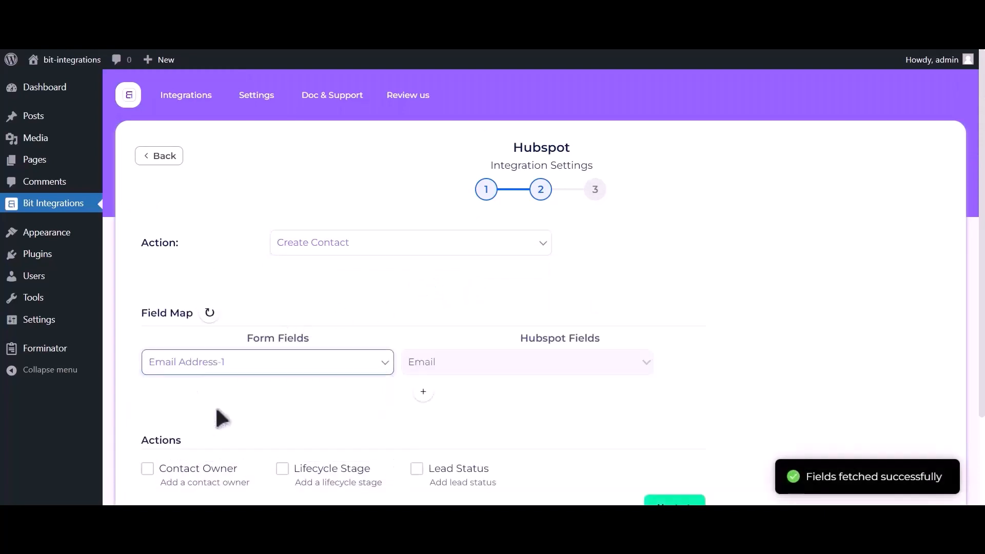
{"action": "left_click", "coordinate": [423, 392]}
{"action": "left_click", "coordinate": [260, 401]}
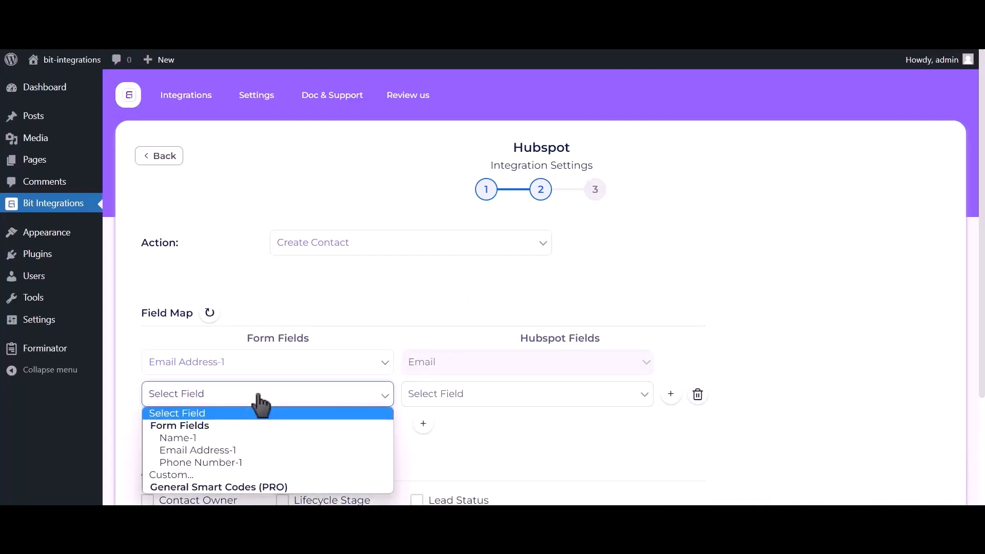
{"action": "left_click", "coordinate": [238, 438]}
{"action": "left_click", "coordinate": [518, 402]}
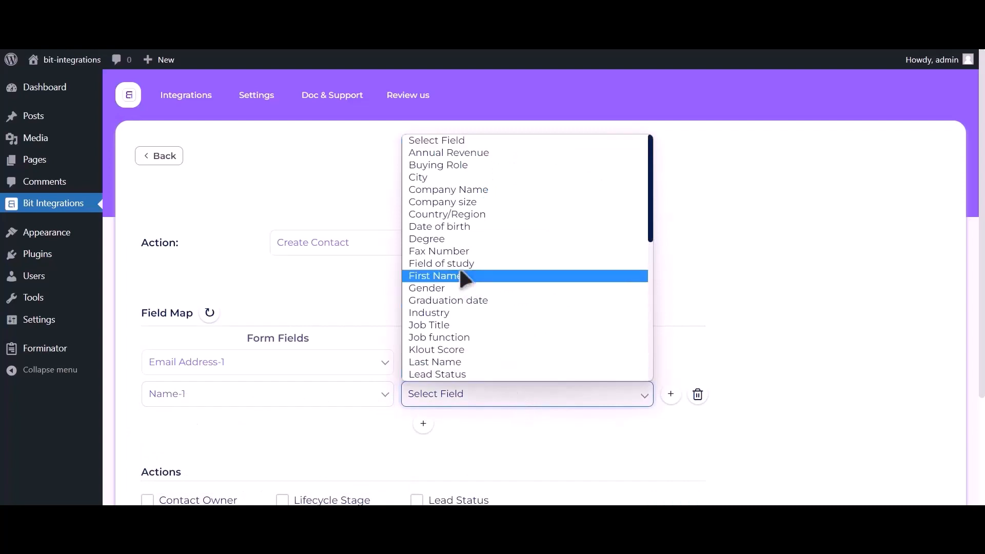
{"action": "left_click", "coordinate": [453, 275]}
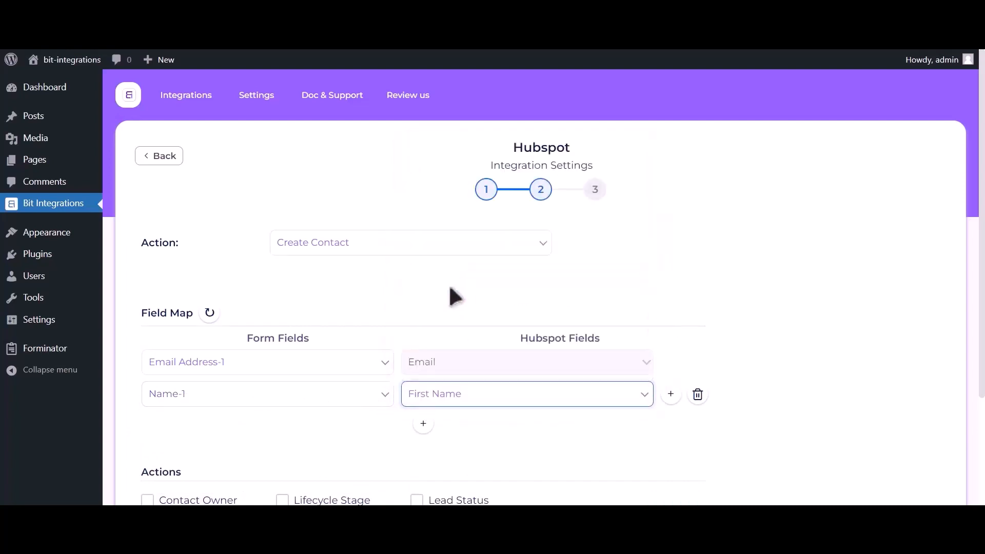
Map Phone Number-1 to Phone Number, then finish and save the integration
{"action": "left_click", "coordinate": [423, 423]}
{"action": "left_click", "coordinate": [256, 435]}
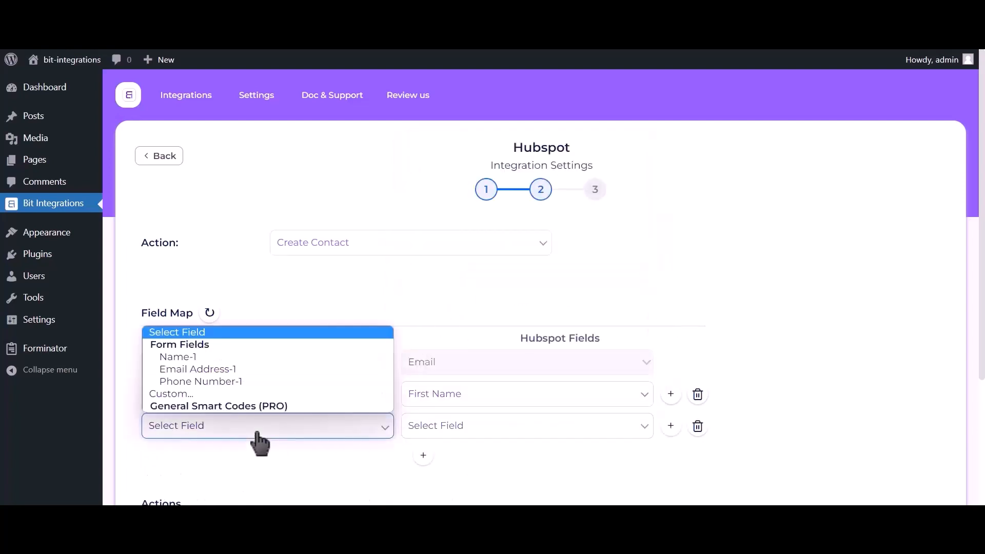
{"action": "left_click", "coordinate": [241, 381]}
{"action": "left_click", "coordinate": [472, 437]}
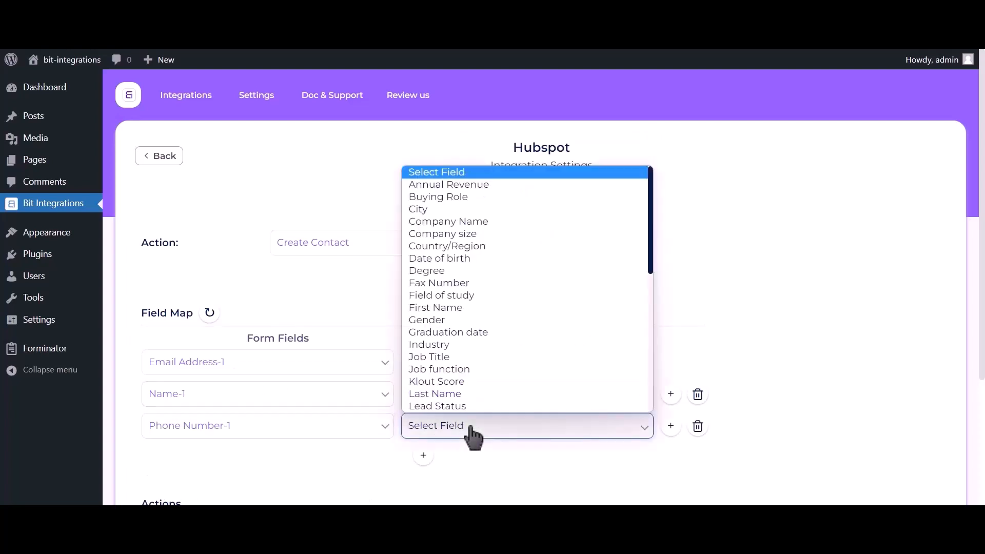
{"action": "key", "text": "p"}
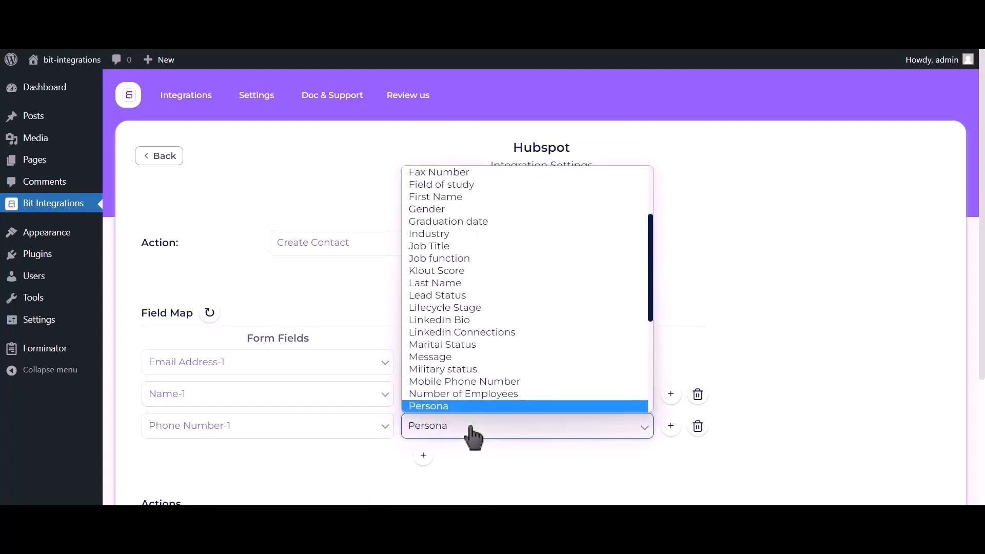
{"action": "key", "text": "h"}
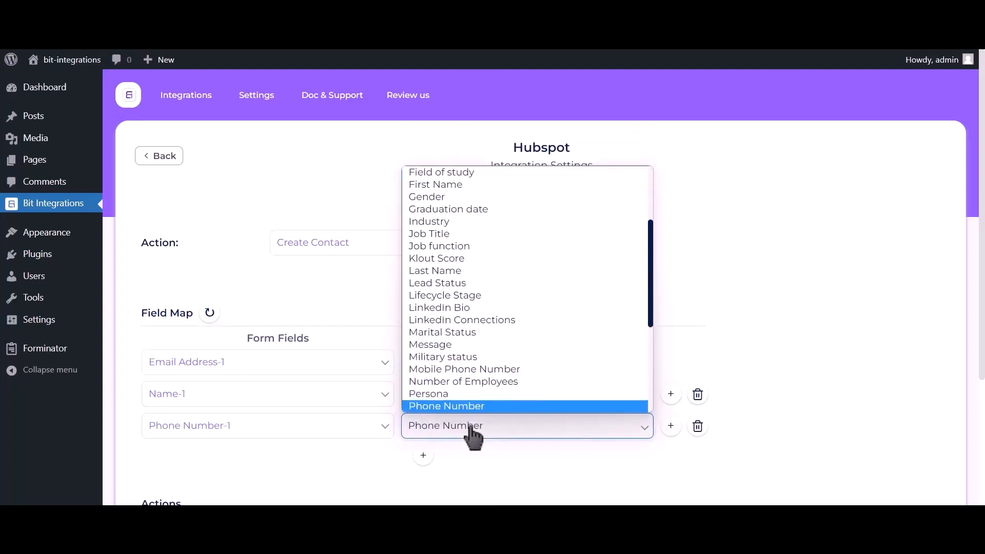
{"action": "left_click", "coordinate": [466, 404]}
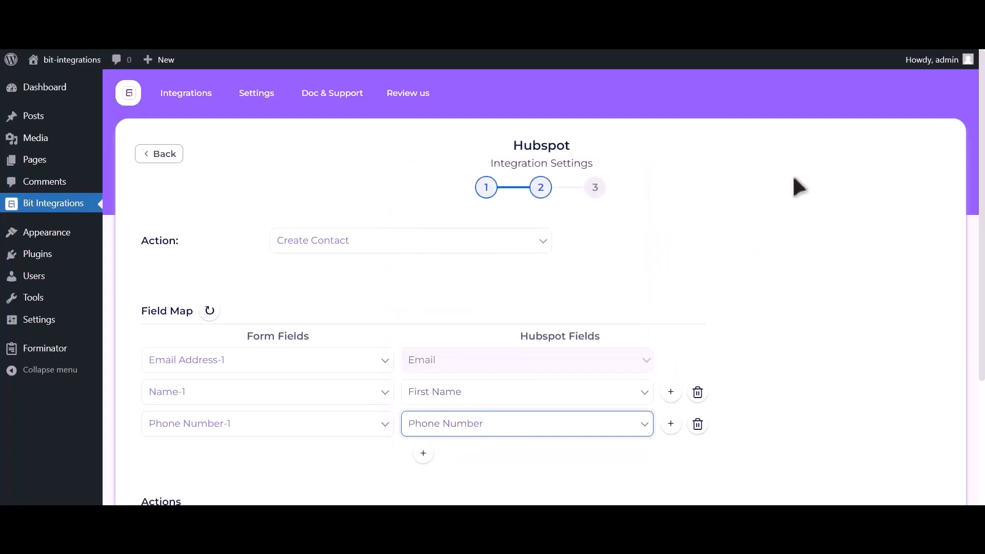
{"action": "scroll", "coordinate": [769, 205], "scroll_direction": "down", "scroll_amount": 3}
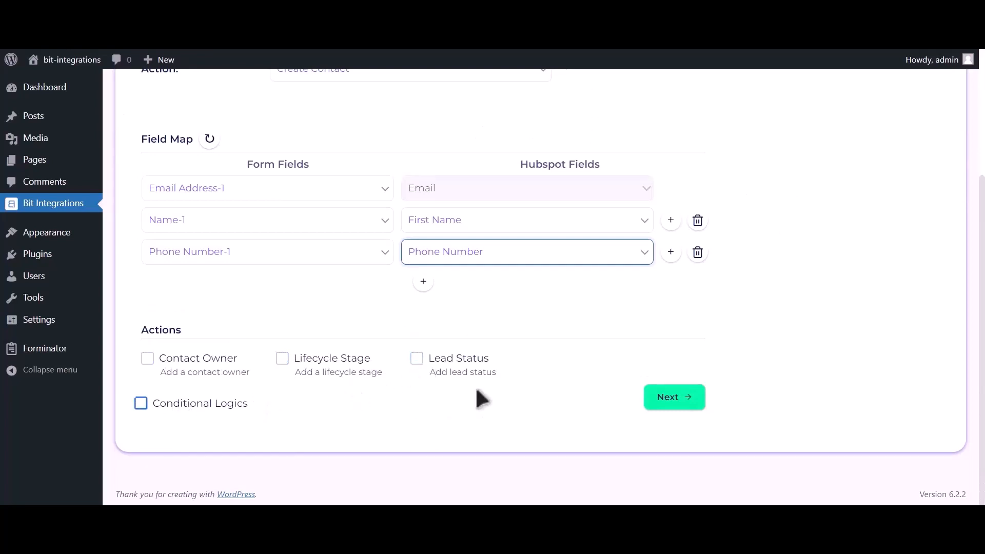
{"action": "left_click", "coordinate": [676, 399]}
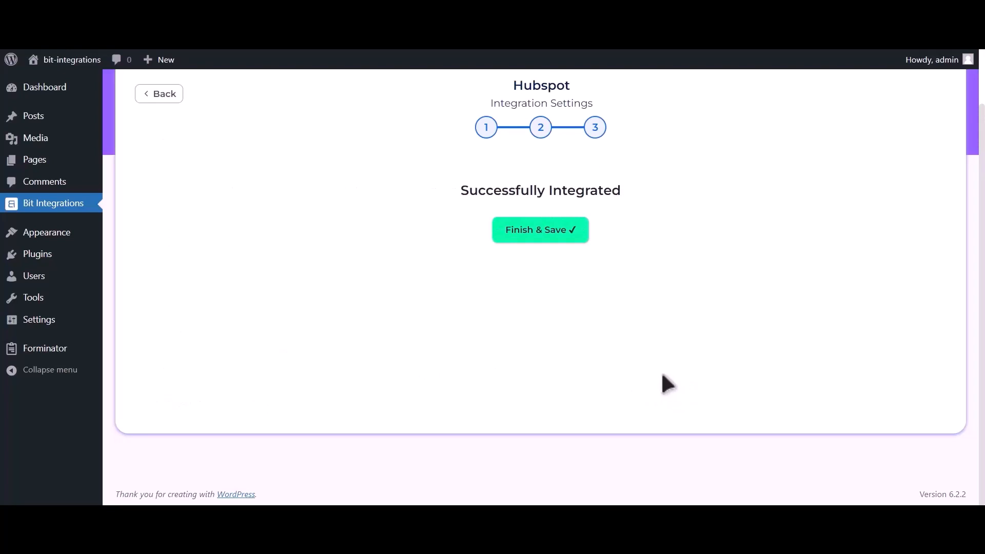
{"action": "left_click", "coordinate": [562, 231]}
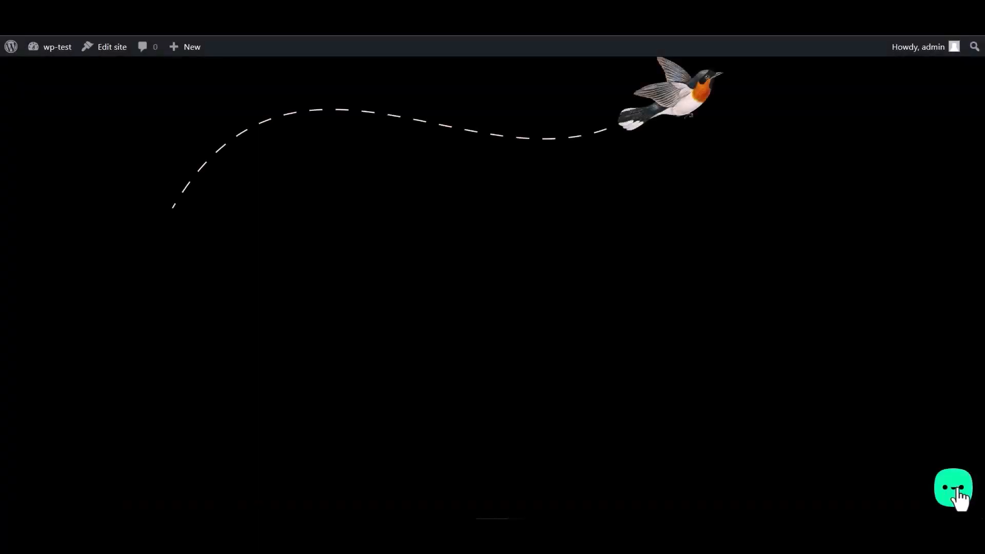
Through the chat widget's Bit Integrations form, submit a test entry with a name, e-mail and phone number
{"action": "left_click", "coordinate": [957, 493]}
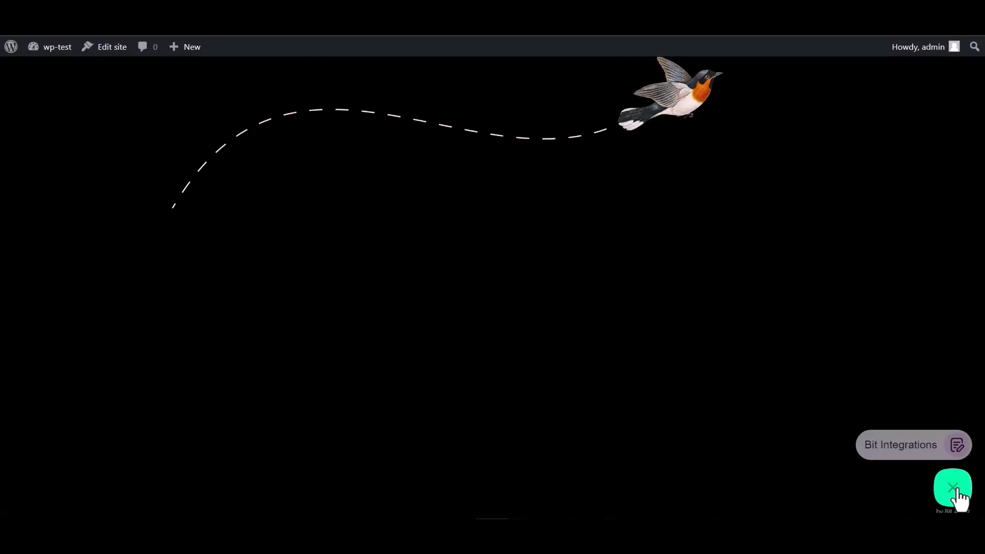
{"action": "left_click", "coordinate": [892, 442]}
{"action": "left_click", "coordinate": [819, 334]}
{"action": "type", "text": "Bit Integrations"}
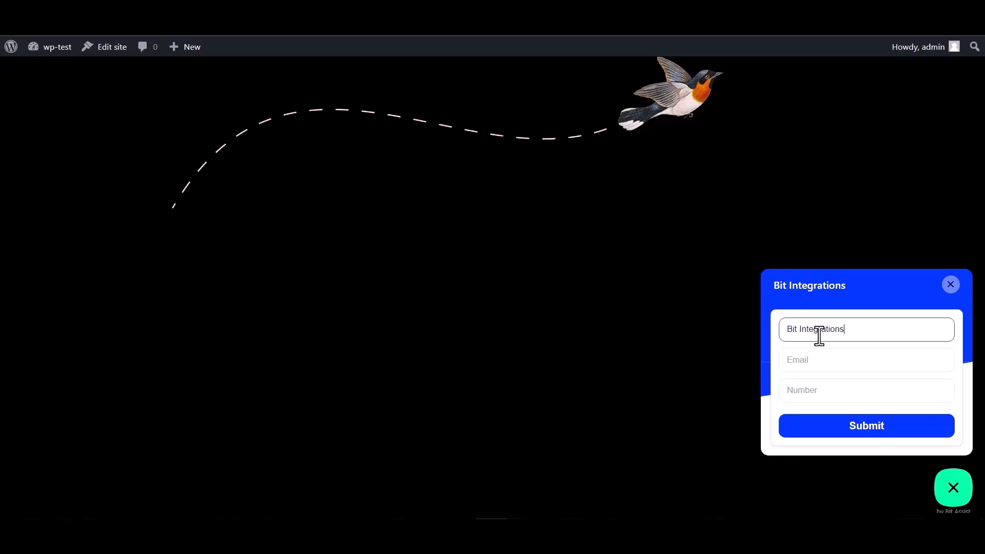
{"action": "left_click", "coordinate": [828, 357]}
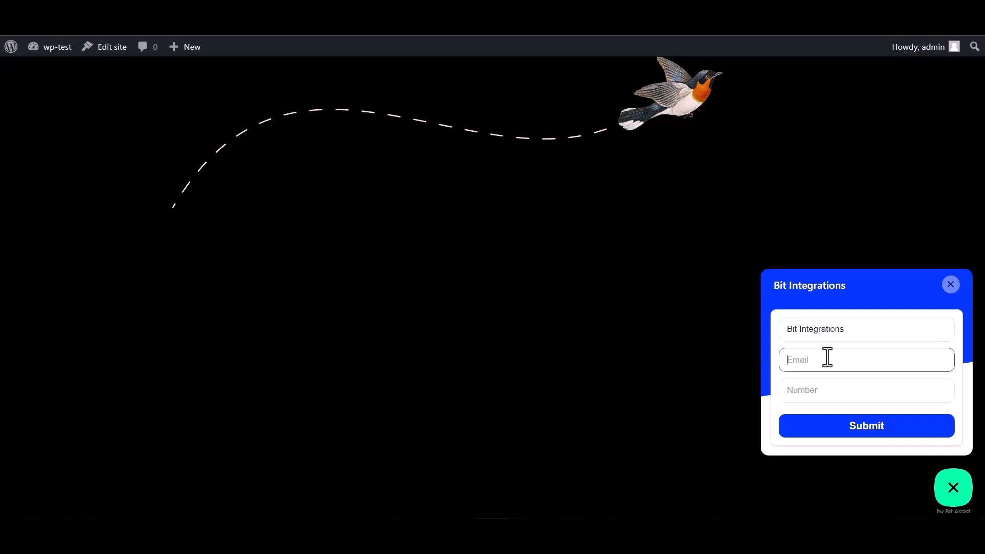
{"action": "left_click", "coordinate": [813, 384]}
{"action": "type", "text": "44455"}
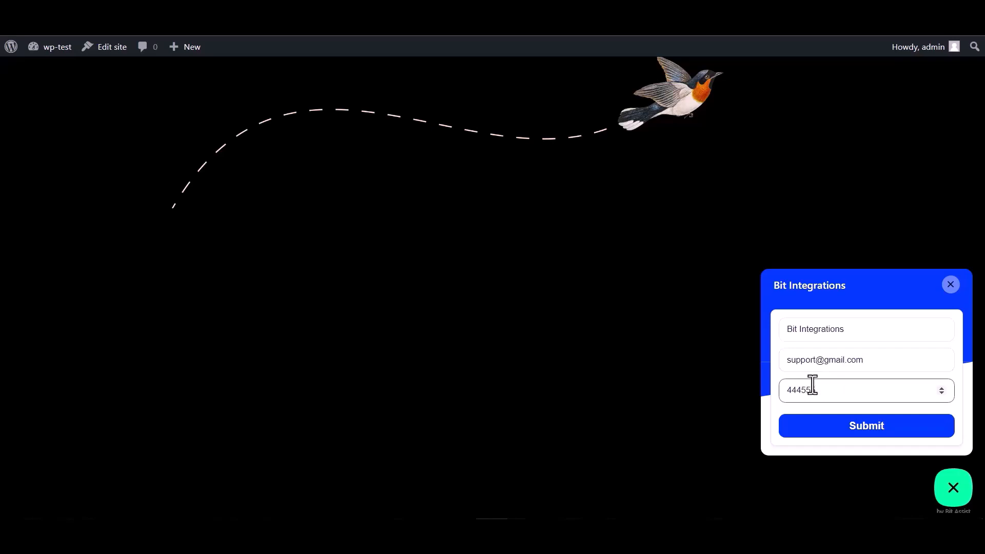
{"action": "type", "text": "5666"}
{"action": "left_click", "coordinate": [869, 431]}
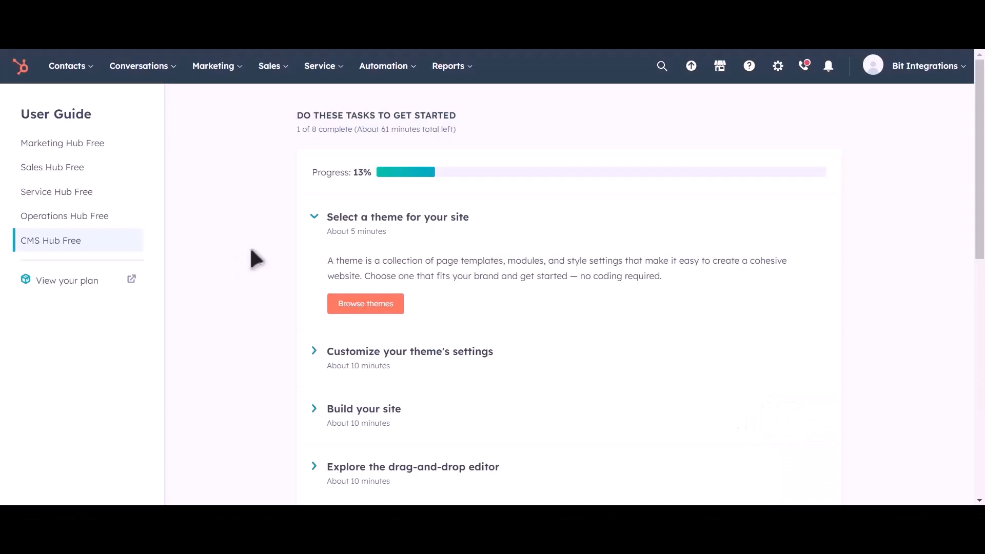
Go to HubSpot's Contacts list and preview the test contact created by the form submission
{"action": "left_click", "coordinate": [72, 67]}
{"action": "left_click", "coordinate": [78, 108]}
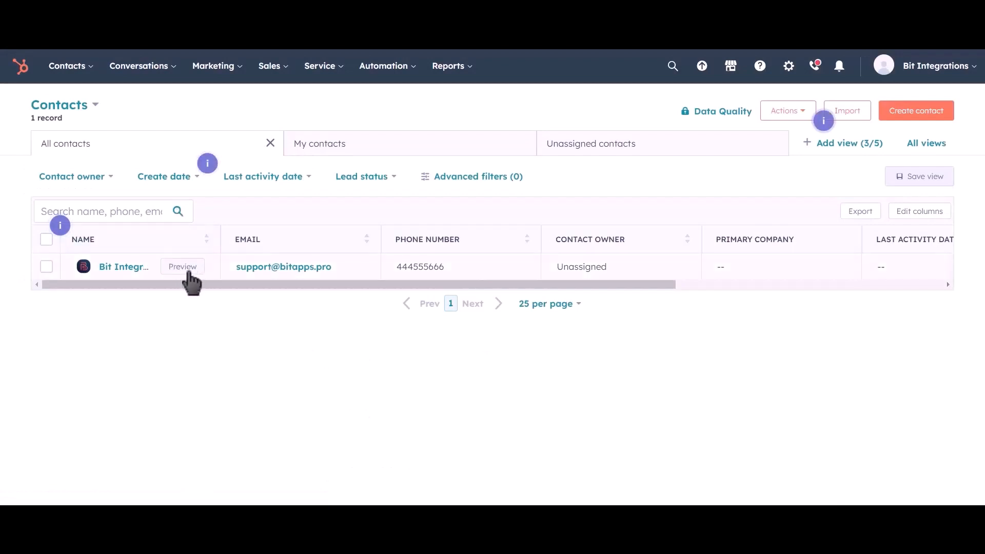
{"action": "left_click", "coordinate": [188, 270]}
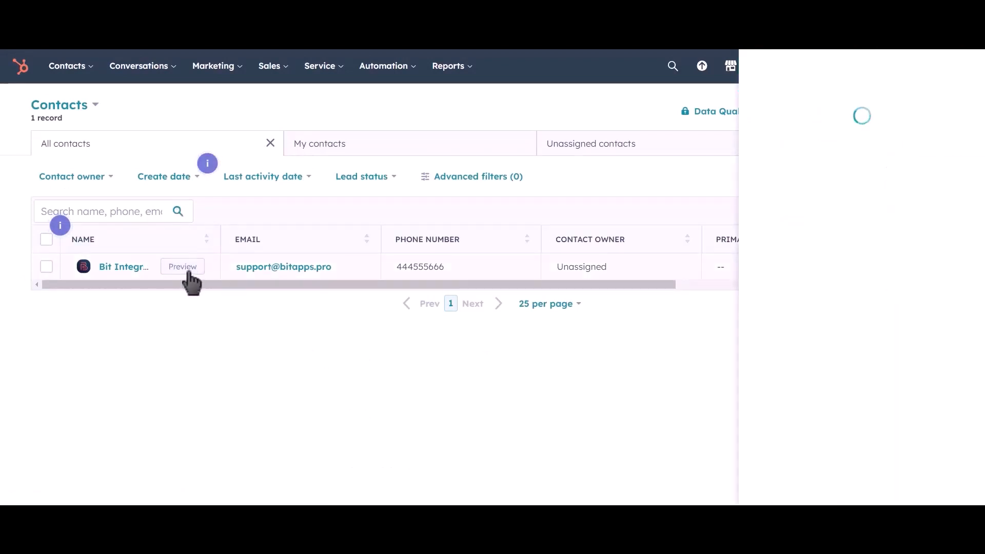